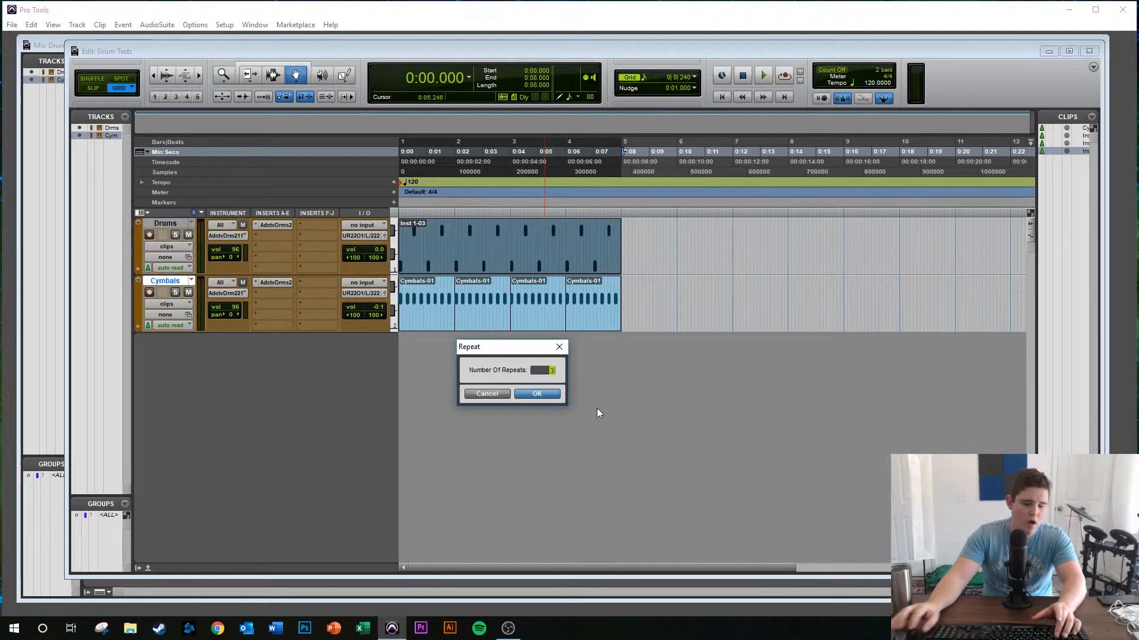
- Repeat the selected Drums clip three times and play back across the first repeat
key("Return")
key("space")
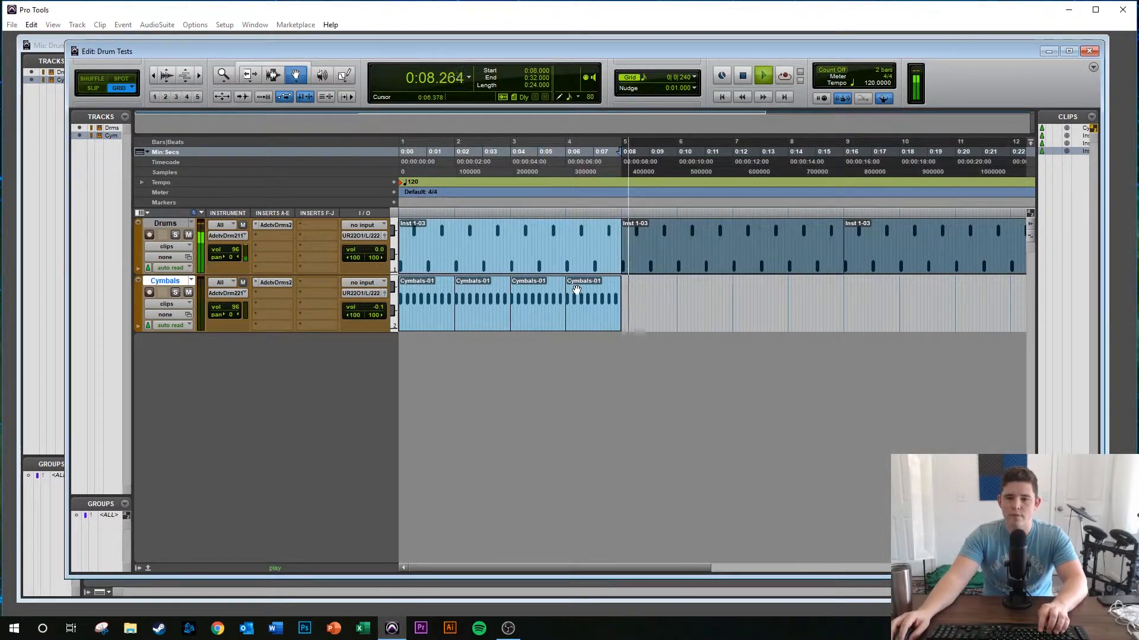
key("space")
key("ctrl+[")
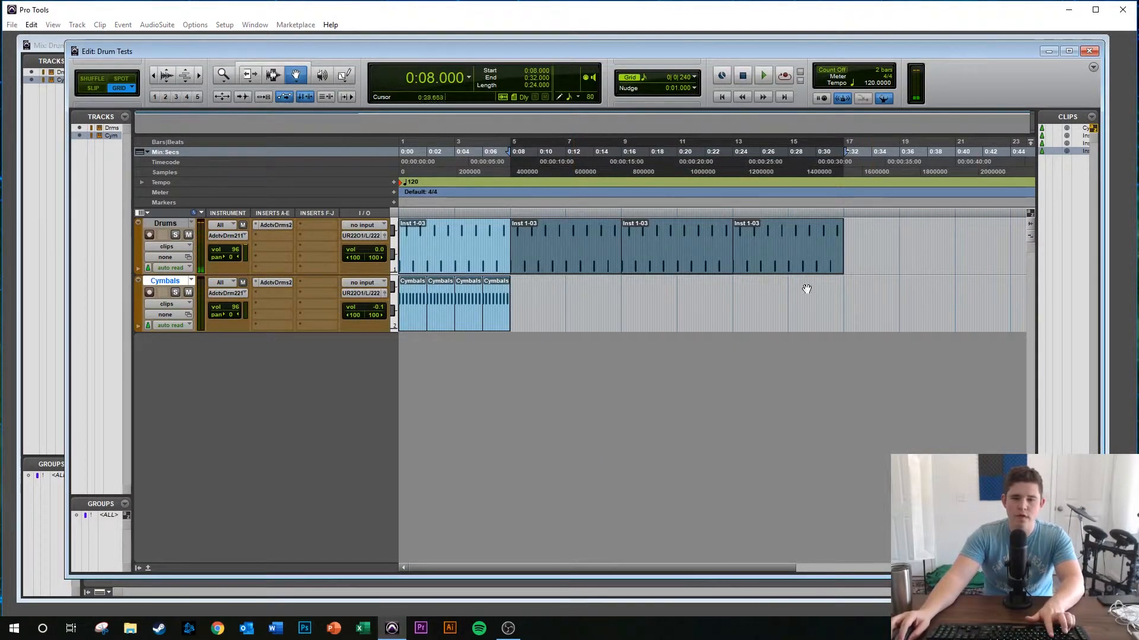
- Open the second Cymbals clip in the MIDI Editor and raise the last note of bar 2 to a higher pitch
key("F7")
right_click(446, 302)
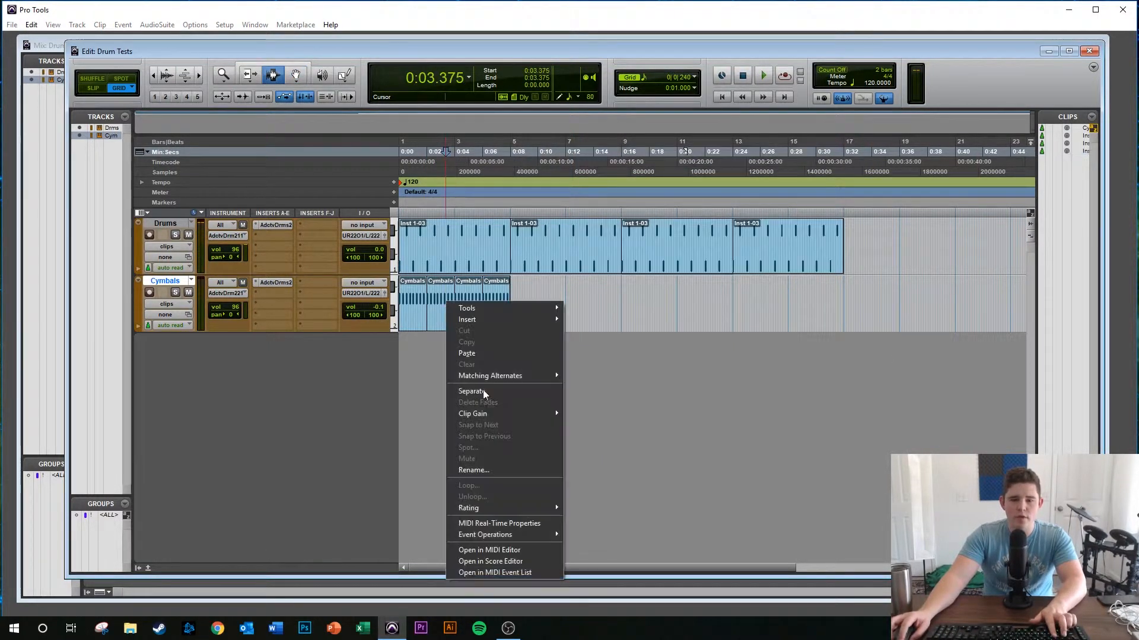
left_click(501, 545)
key("F8")
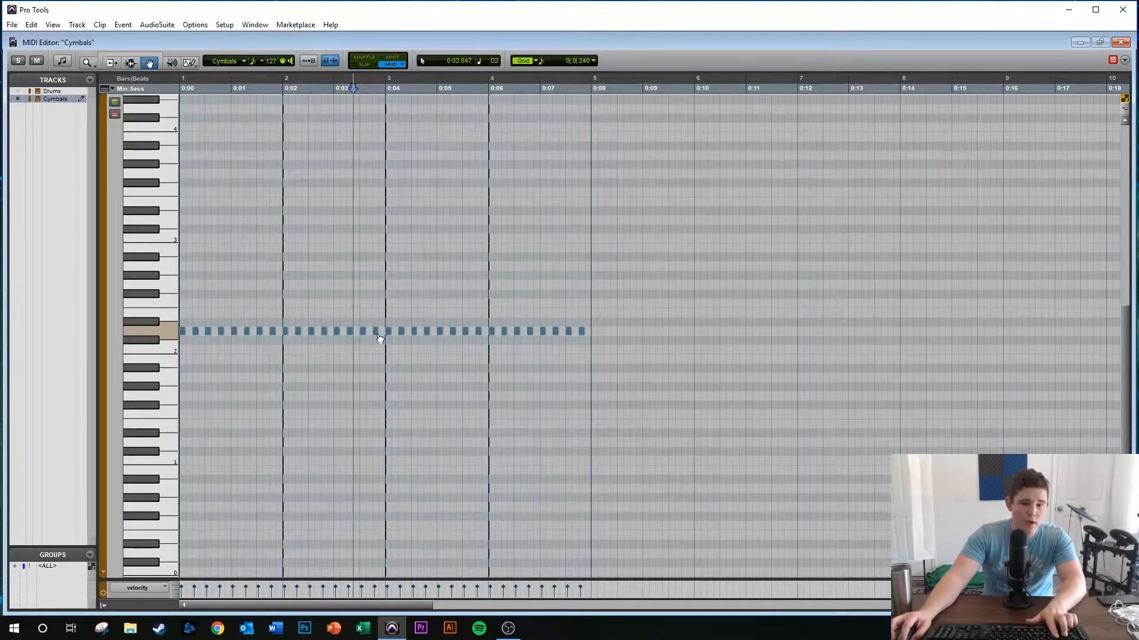
left_click_drag(366, 330, 373, 294)
key("ctrl+[")
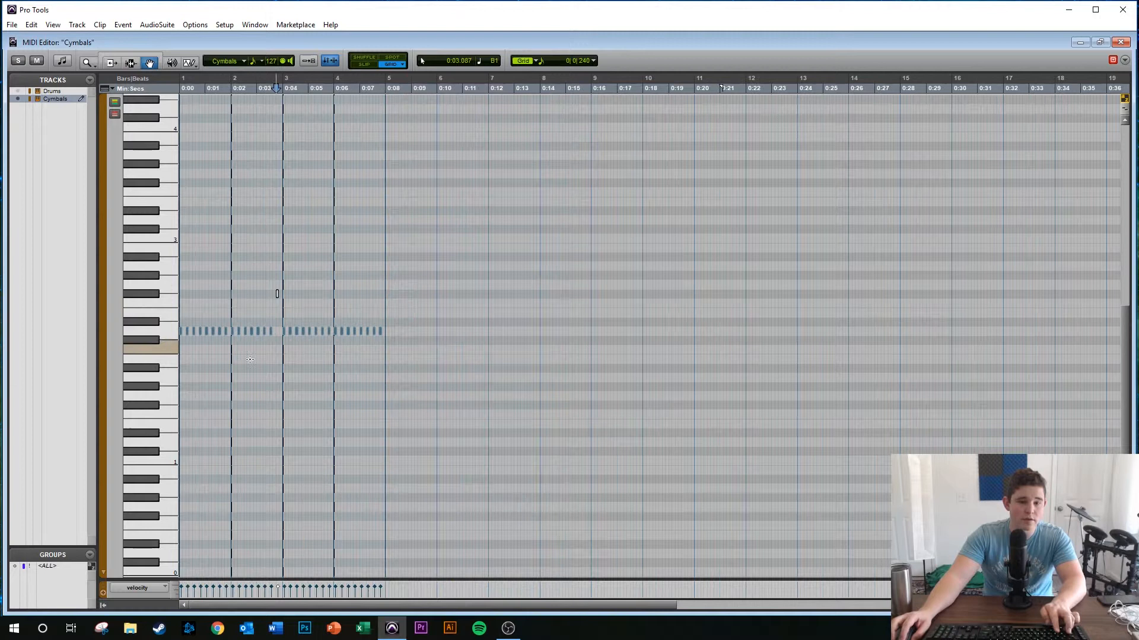
- Play the edited cymbal pattern from the start and return to the Edit window
key("Return")
key("space")
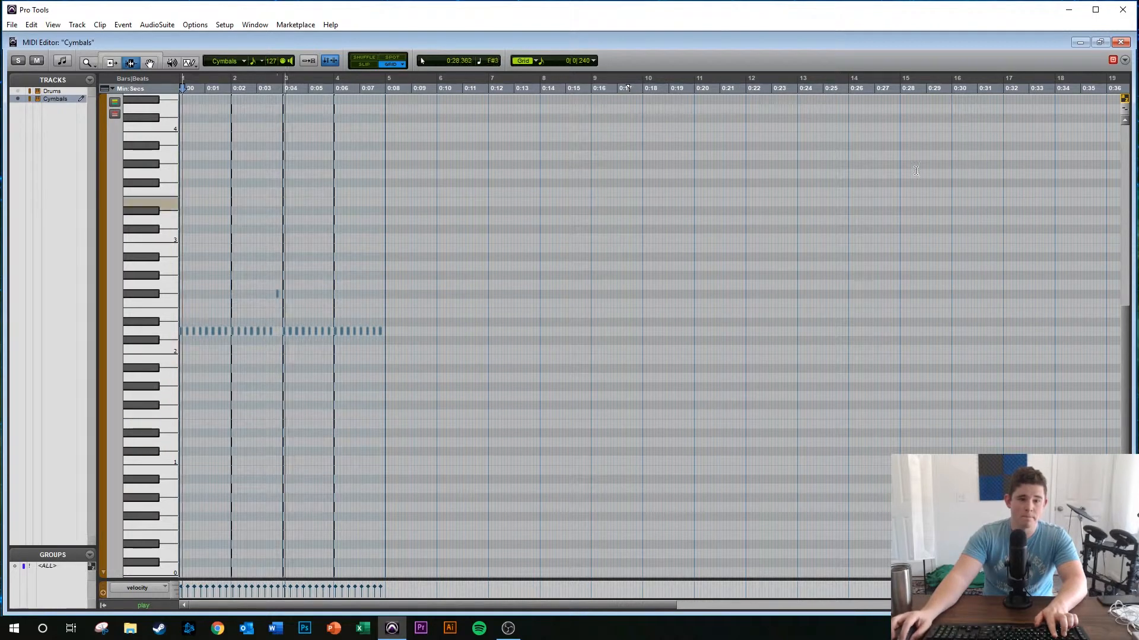
left_click(1111, 42)
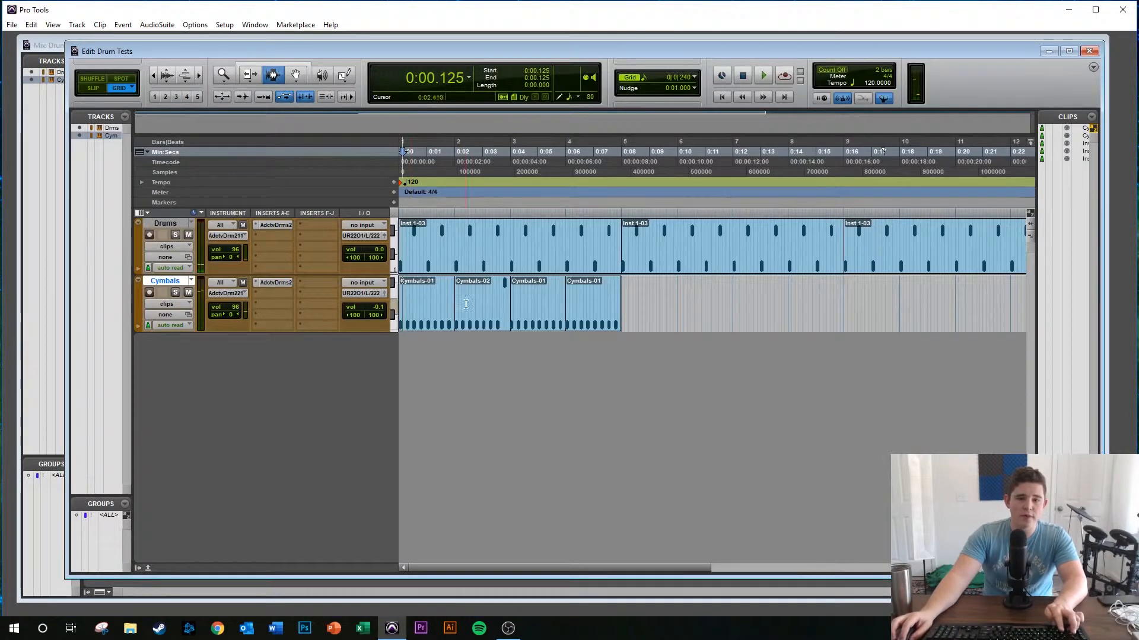
- Consolidate the Cymbals-01 and Cymbals-02 clips in bars 1 and 2 into a single clip
left_click(510, 304)
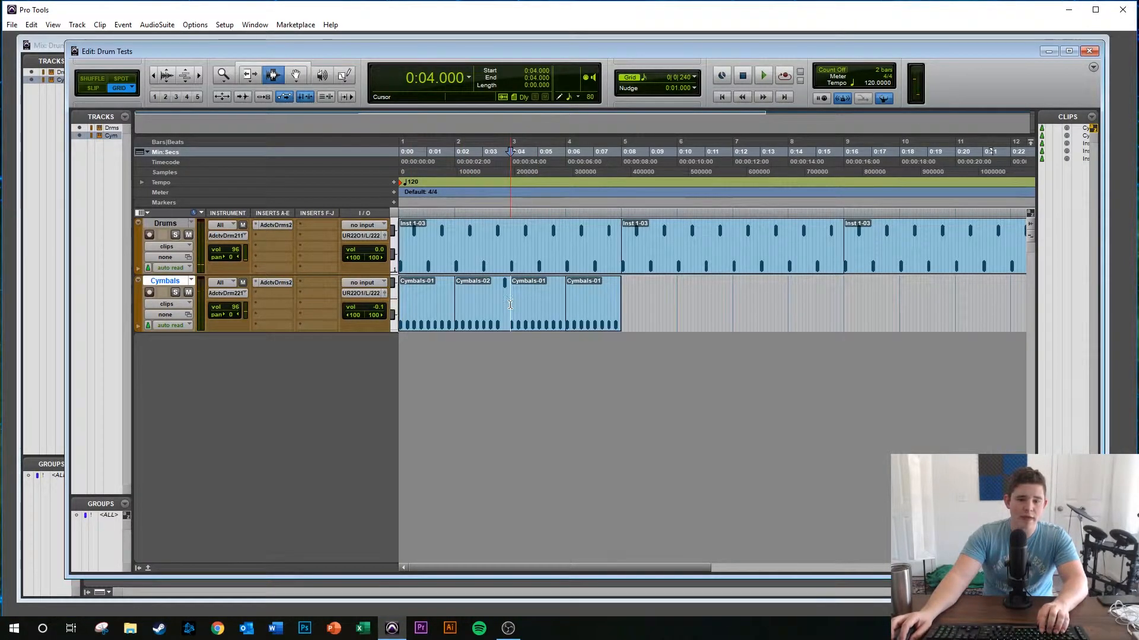
key("F8")
left_click(468, 313)
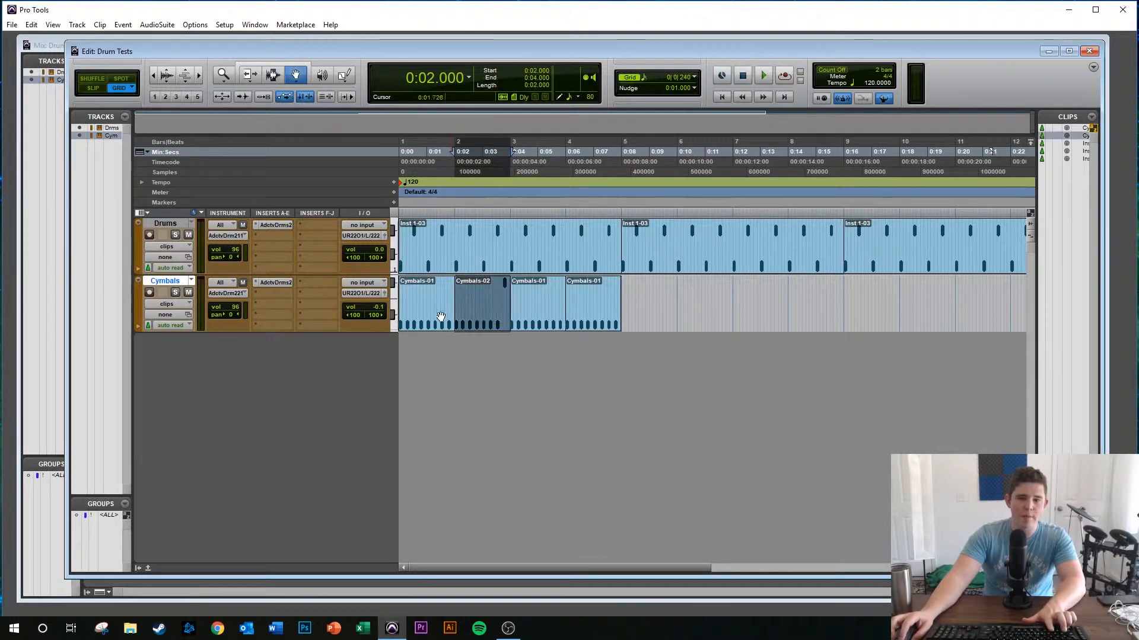
left_click(411, 302, "shift")
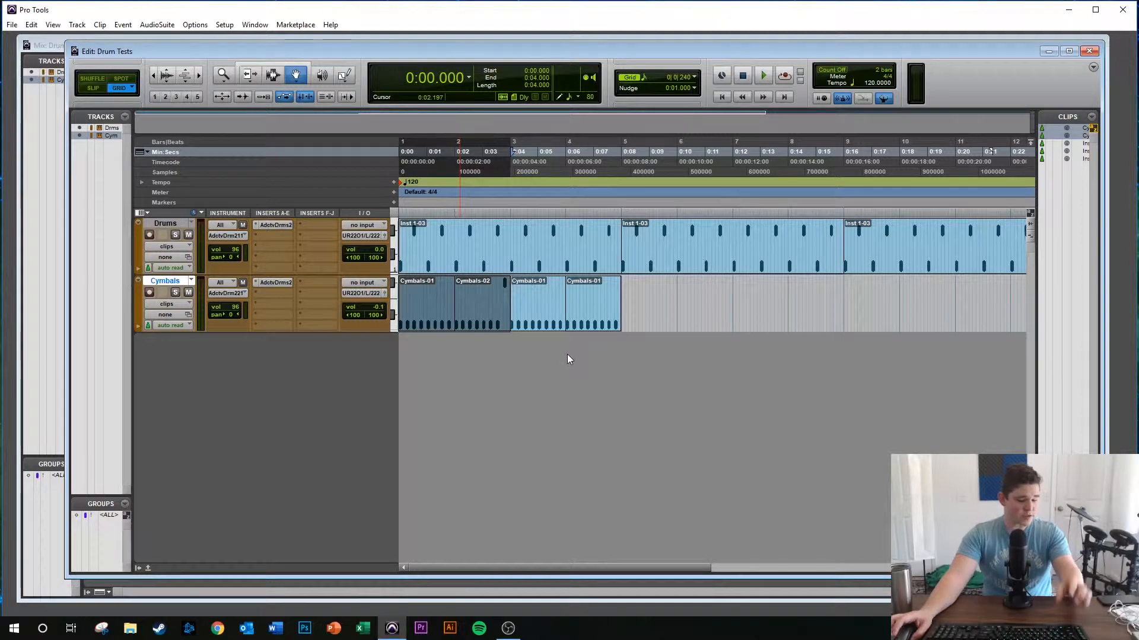
key("alt+shift+3")
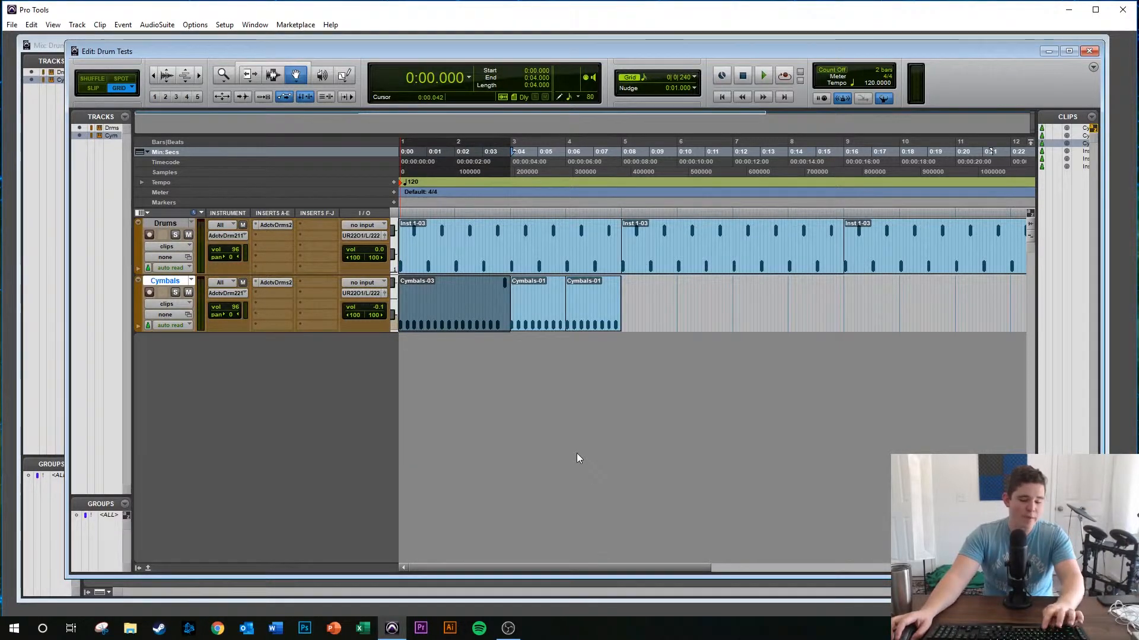
- Repeat the consolidated two-bar Cymbals clip three times
key("alt+r")
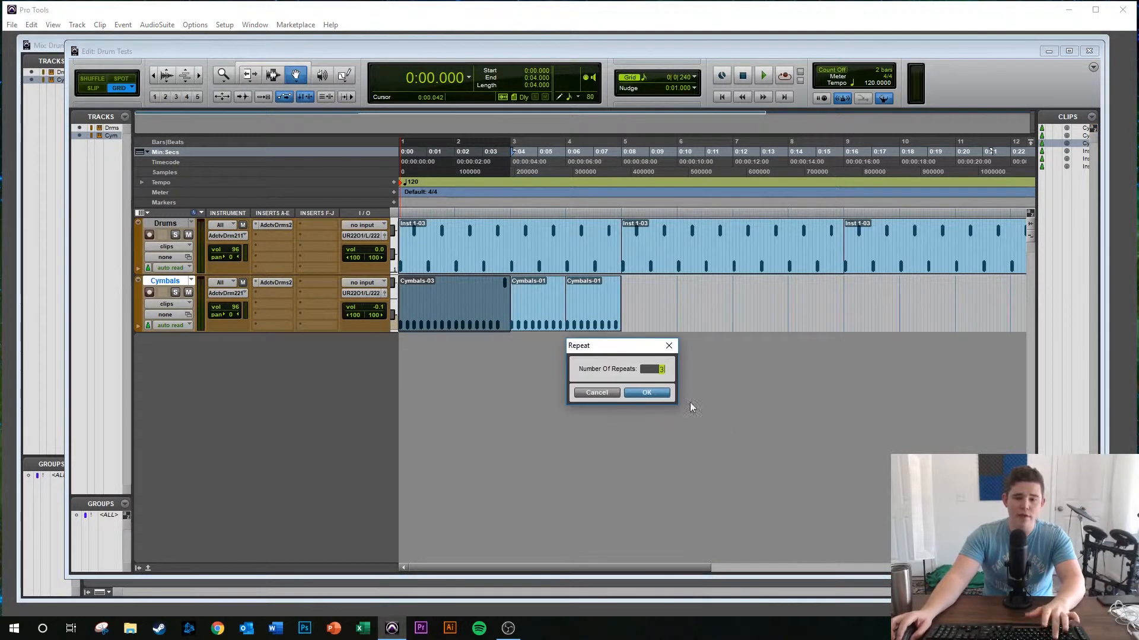
key("Return")
key("ctrl+bracketleft")
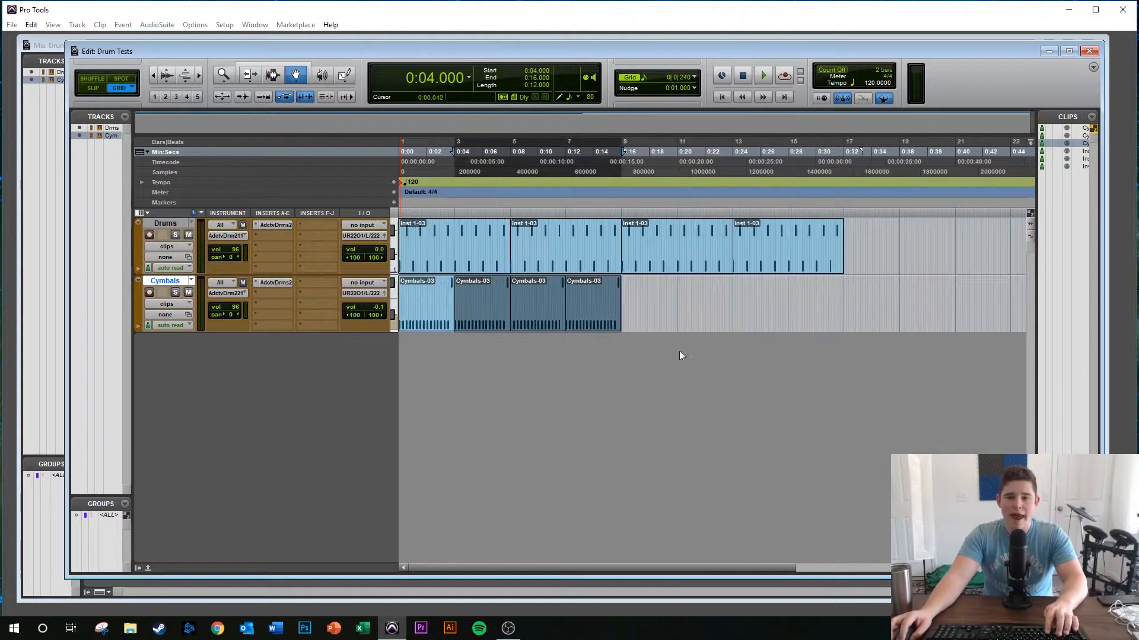
- Consolidate the first two Cymbals-03 clips into one four-bar clip and repeat it three times
left_click(489, 340)
key("F8")
left_click(506, 302)
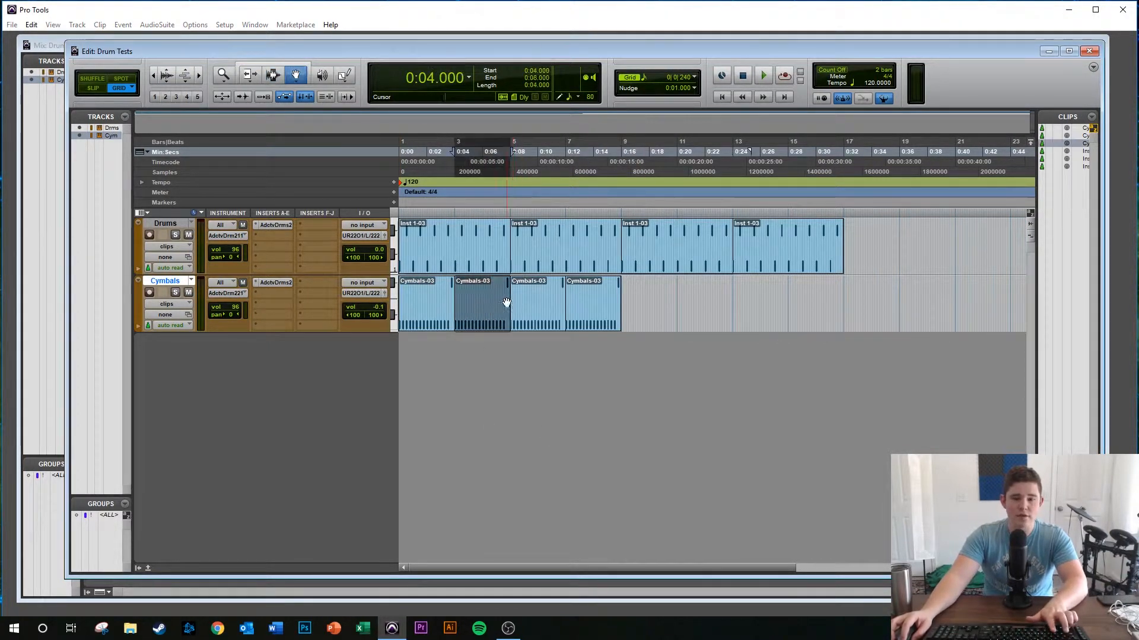
left_click(415, 317, "shift")
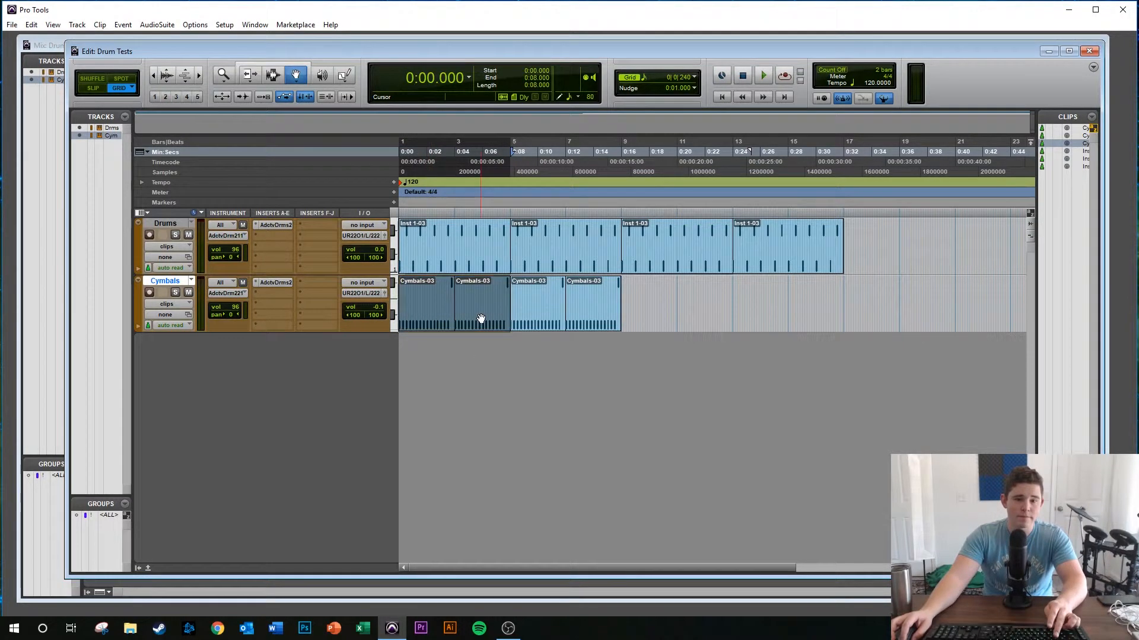
key("alt+shift+3")
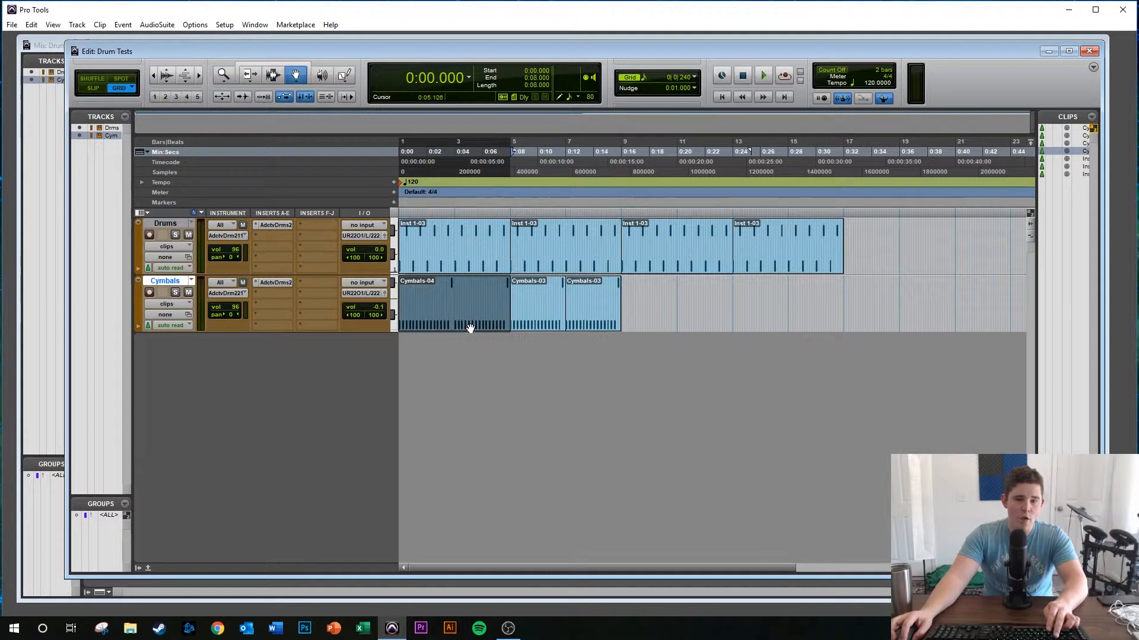
key("alt+r")
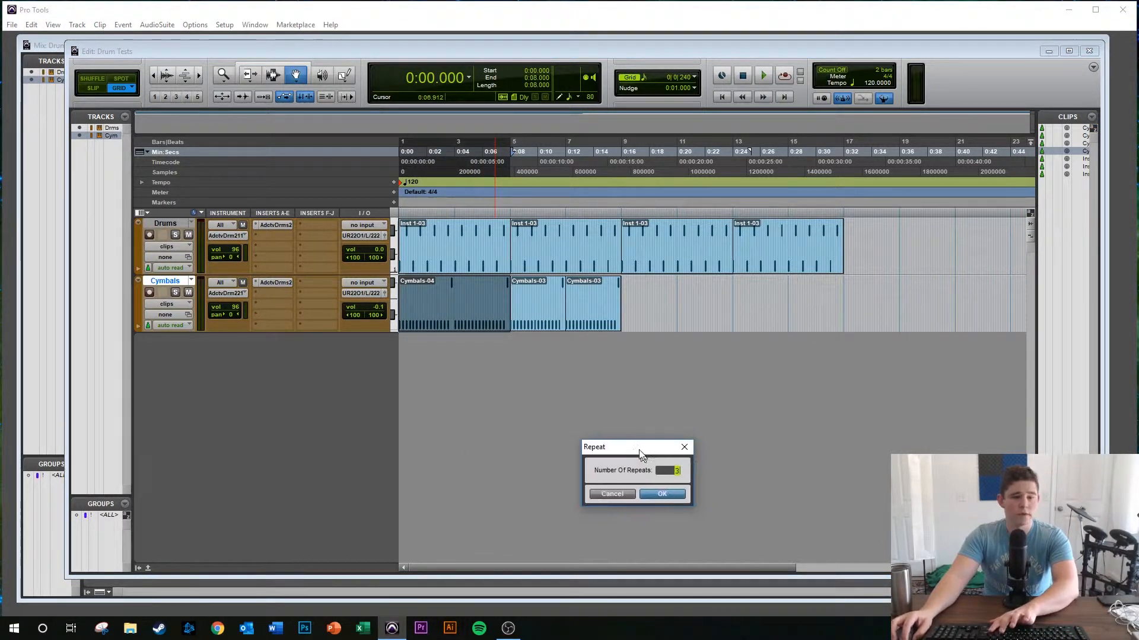
key("Return")
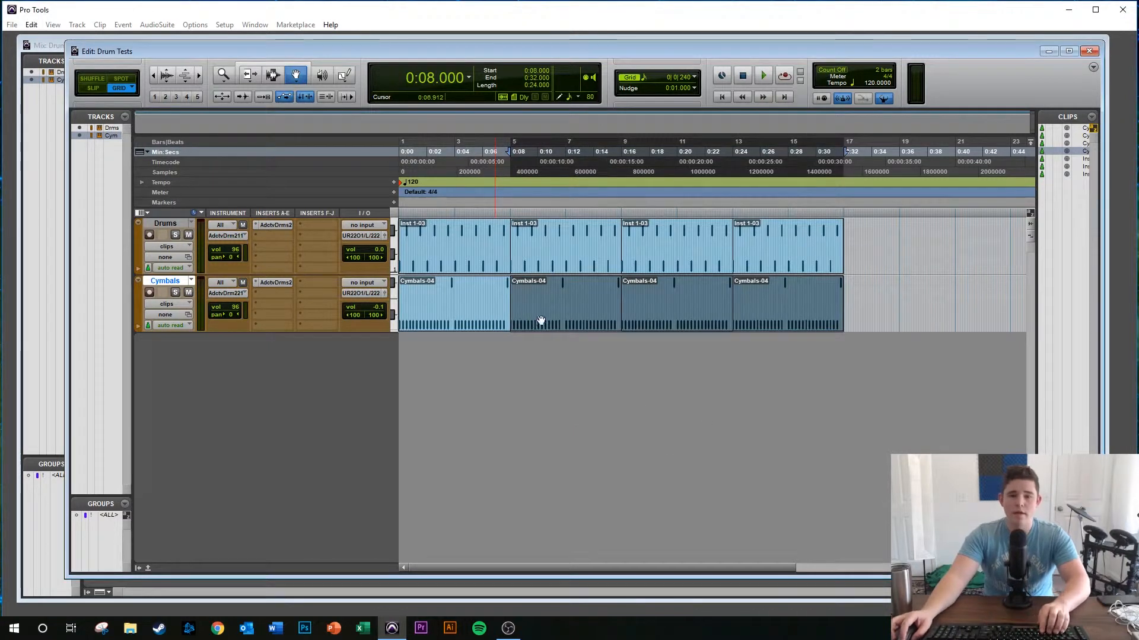
- Play the combined drum and cymbal arrangement from the start of the session
left_click(405, 295)
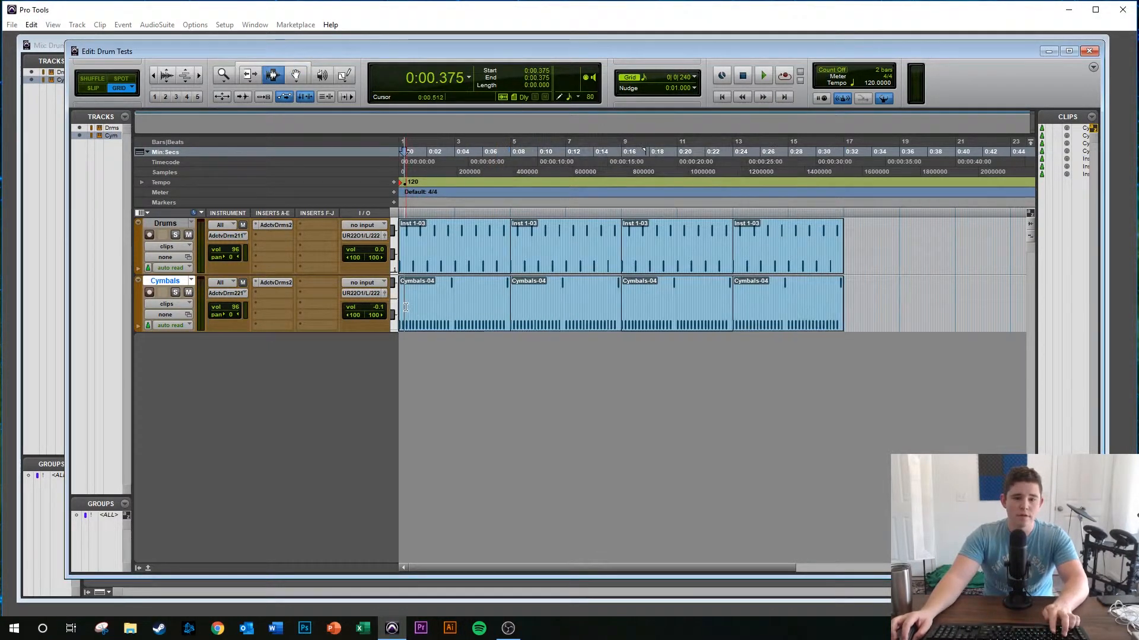
key("ctrl+bracketright")
key("Return")
key("space")
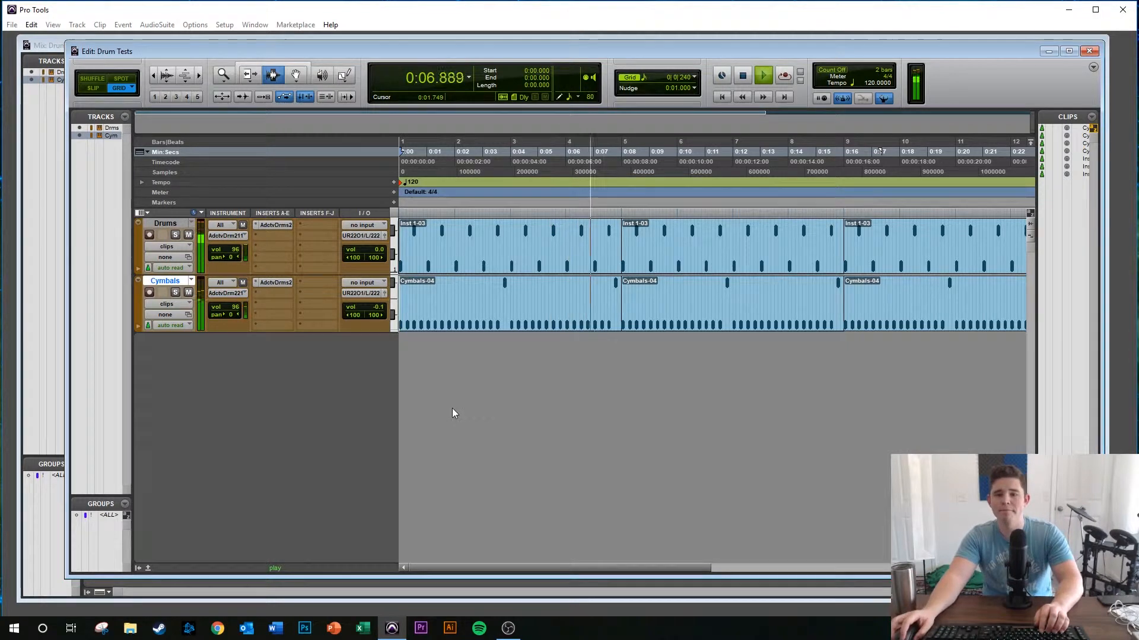
- Lower the Drums track volume to -8.5 and the Cymbals track volume to -3.4
left_click_drag(381, 253, 383, 243)
key("space")
left_click_drag(388, 312, 383, 308)
- Play the arrangement from the start to check the adjusted track levels
key("space")
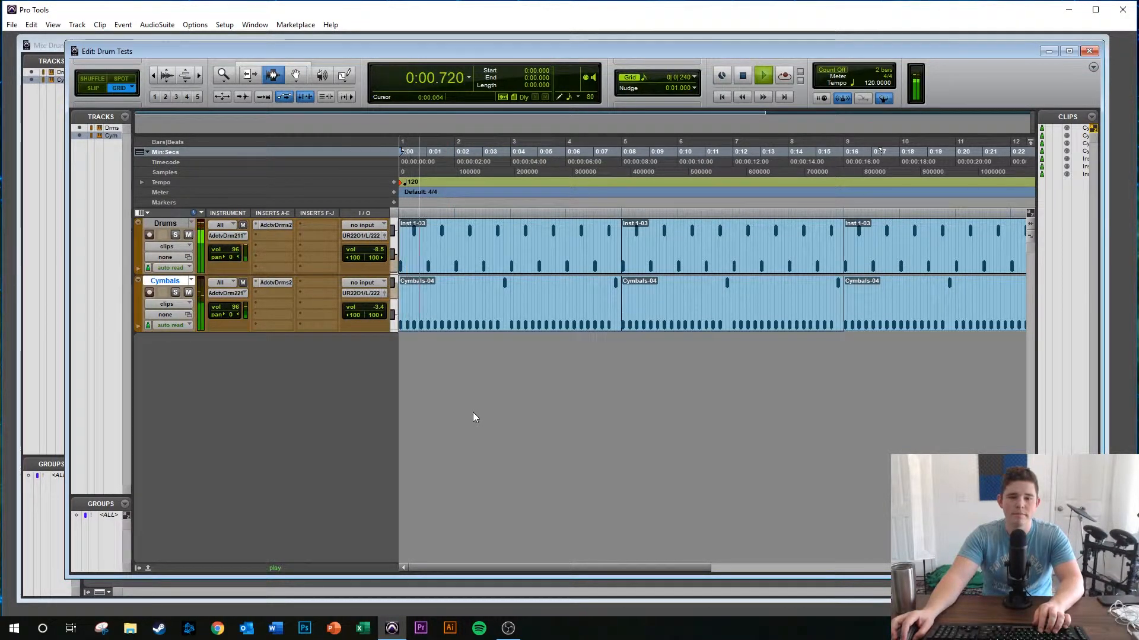
key("space")
key("ctrl+[")
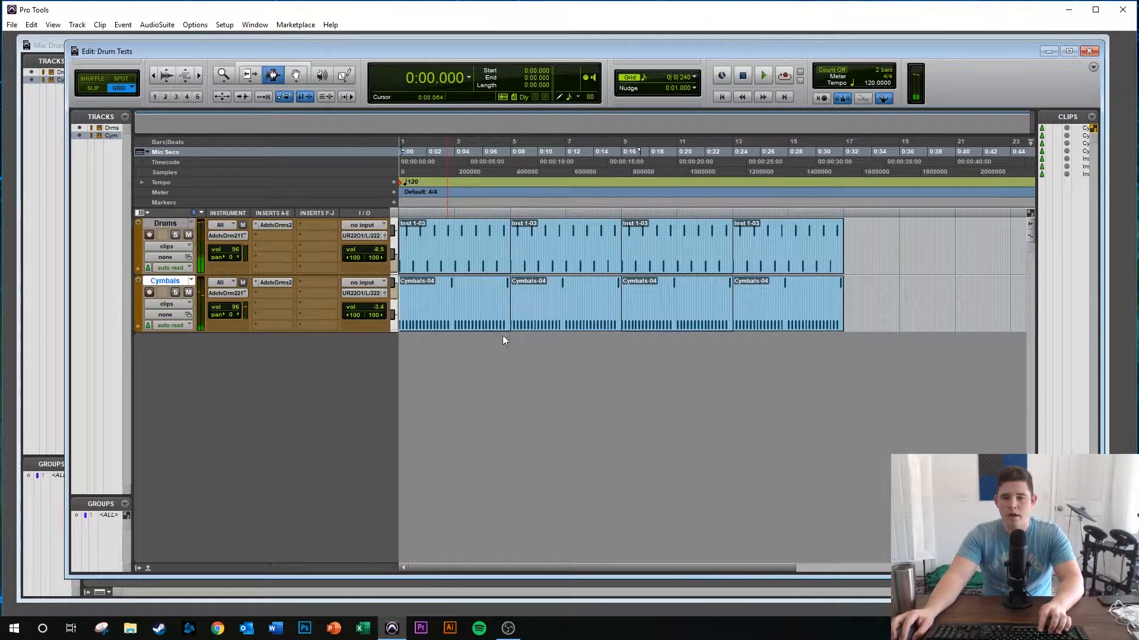
key("ctrl+]")
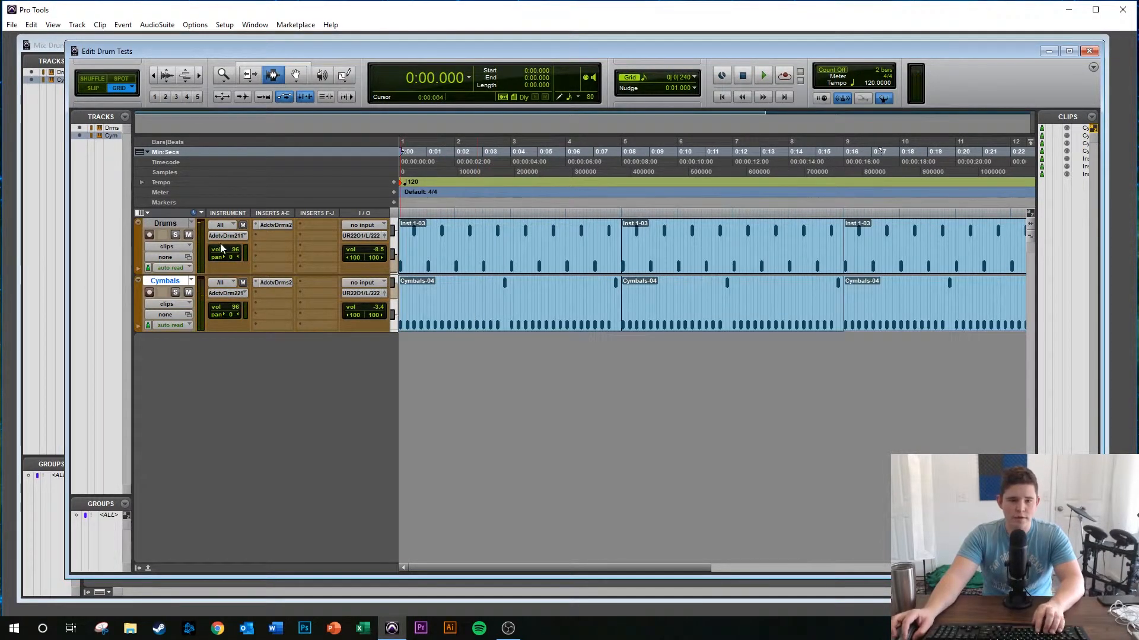
key("space")
key("space")
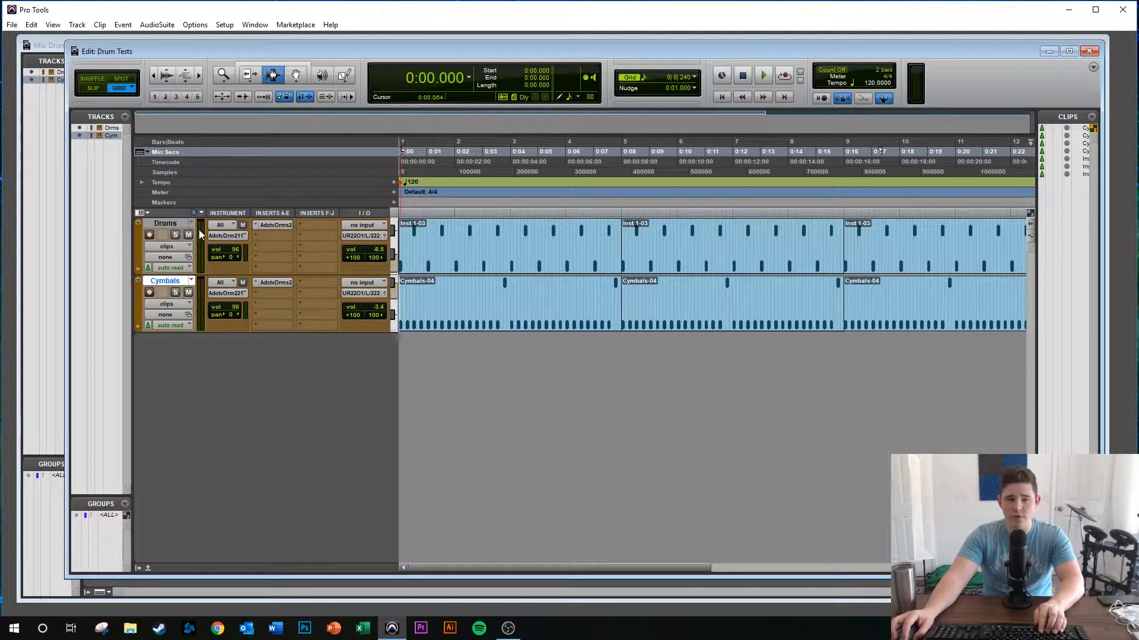
- Open the Addictive Drums 2 plug-in on the Drums track, examine its mixer during playback, and close it
left_click(271, 224)
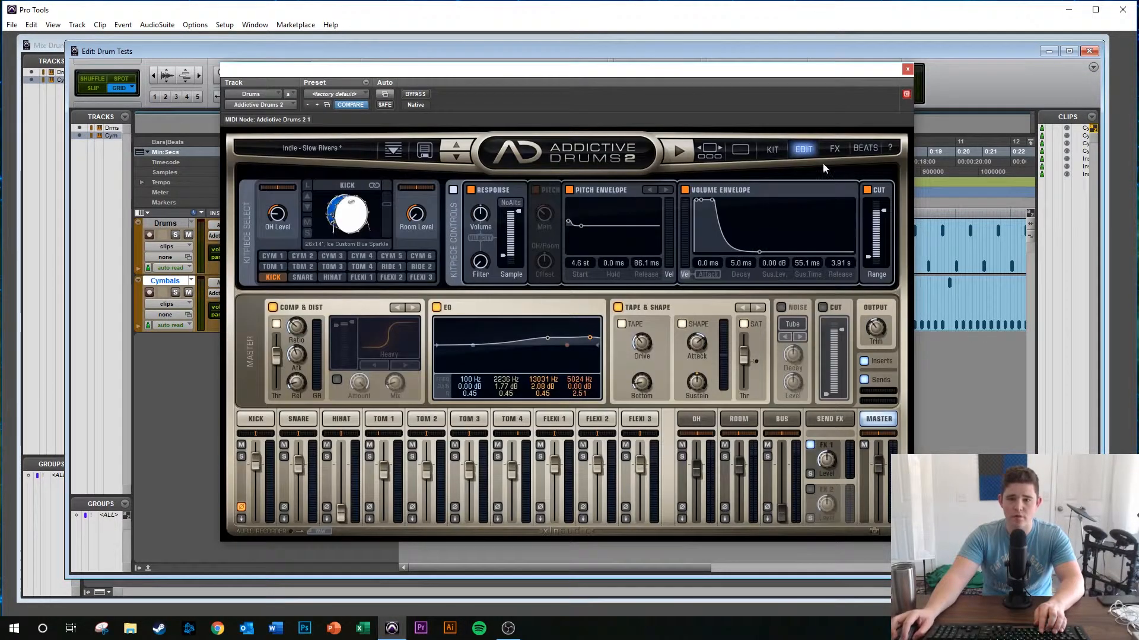
left_click_drag(791, 78, 851, 70)
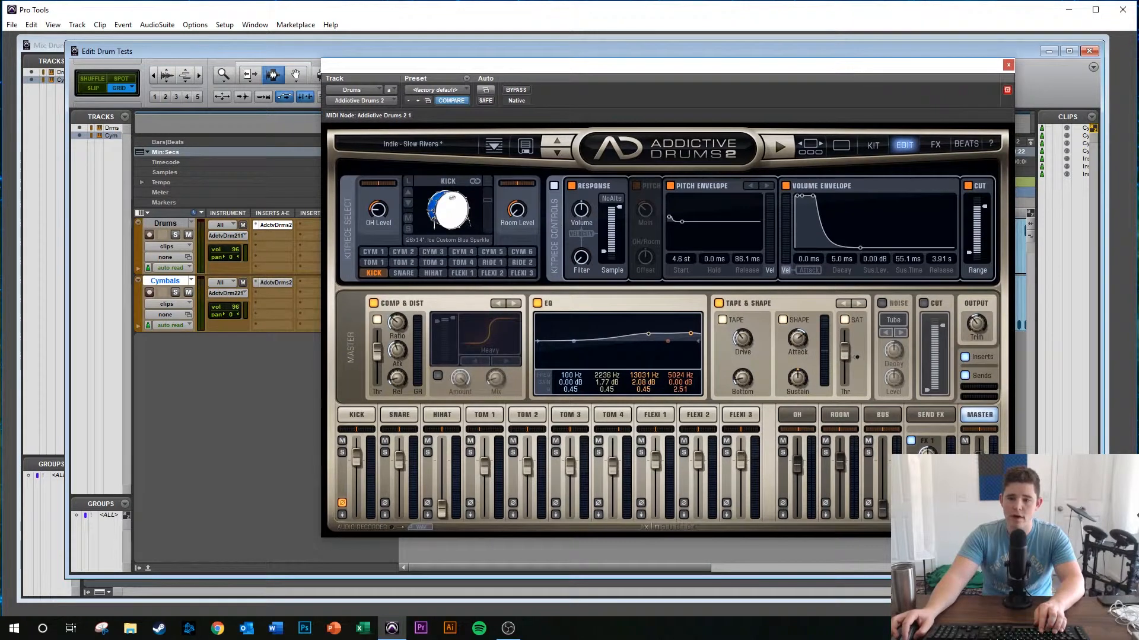
key("space")
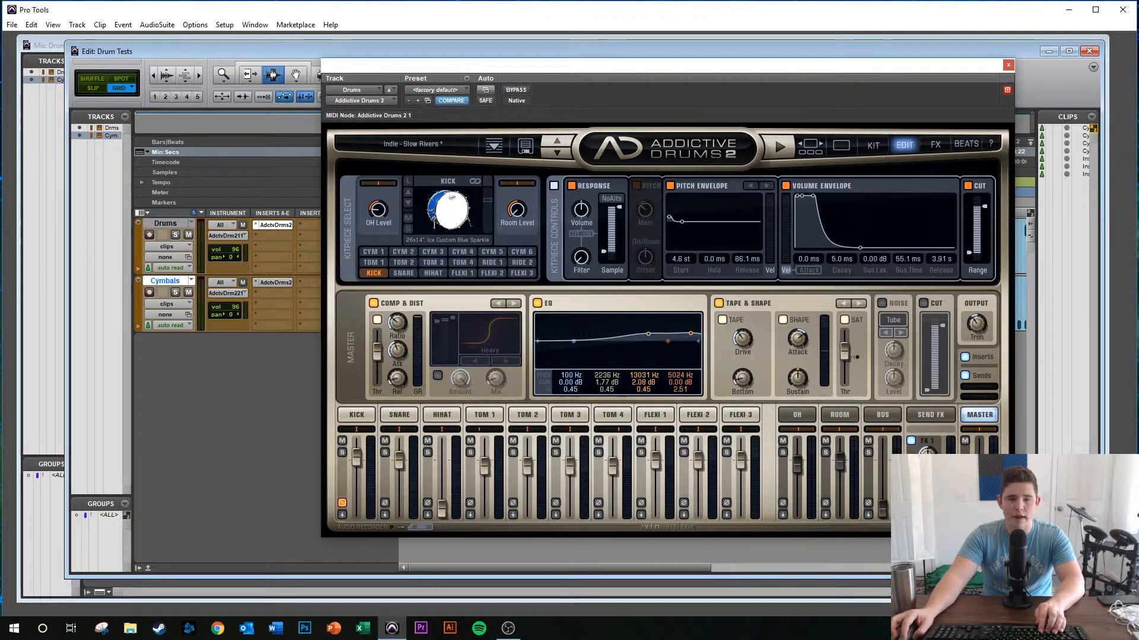
key("space")
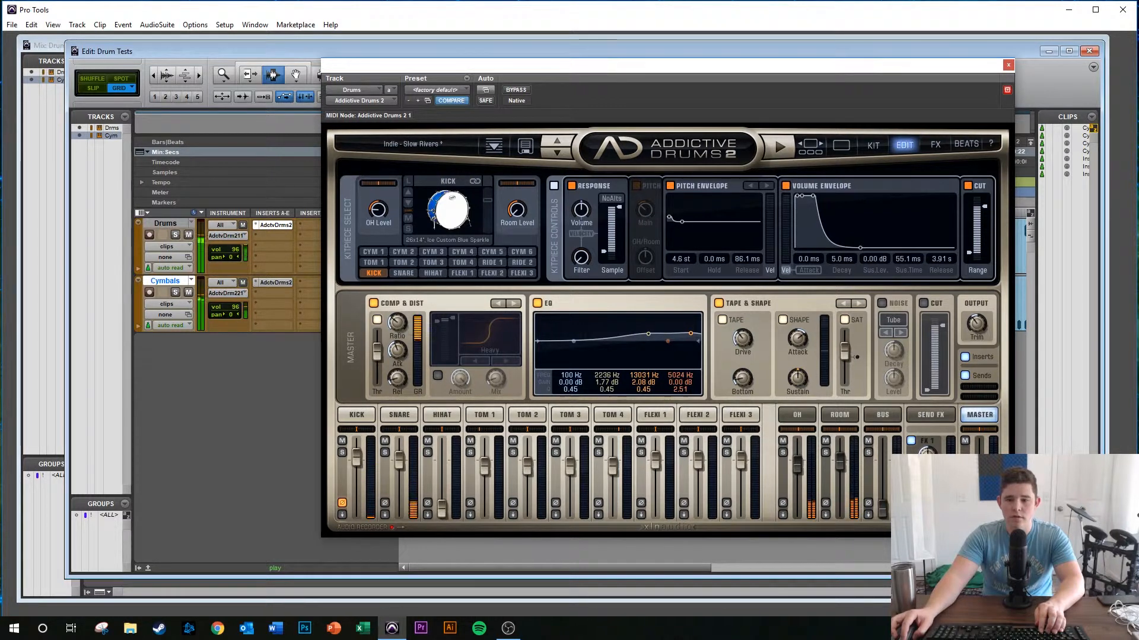
key("space")
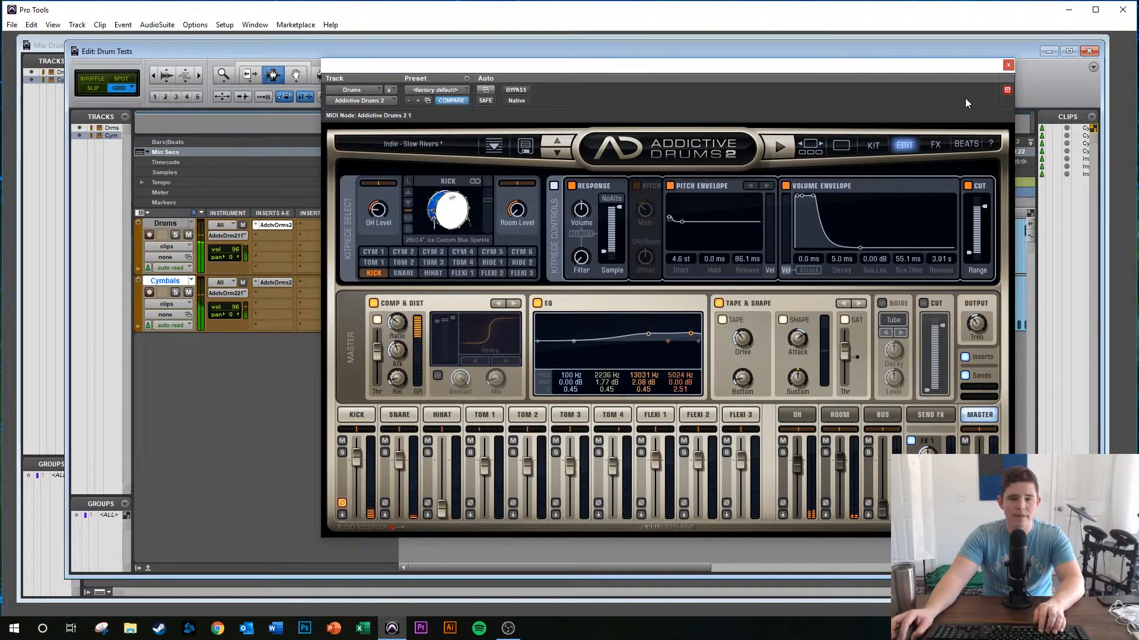
left_click(1008, 65)
- Open the last Inst 1-03 clip on the Drums track in the MIDI Editor, focusing on its final bars
key("ctrl+bracketleft")
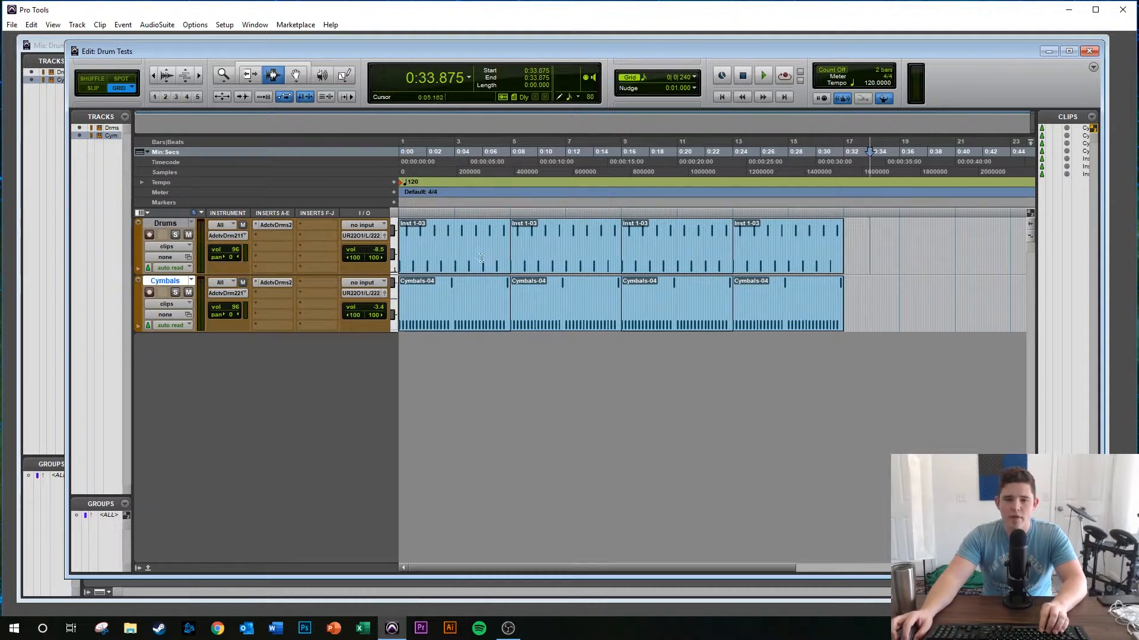
key("ctrl+bracketright")
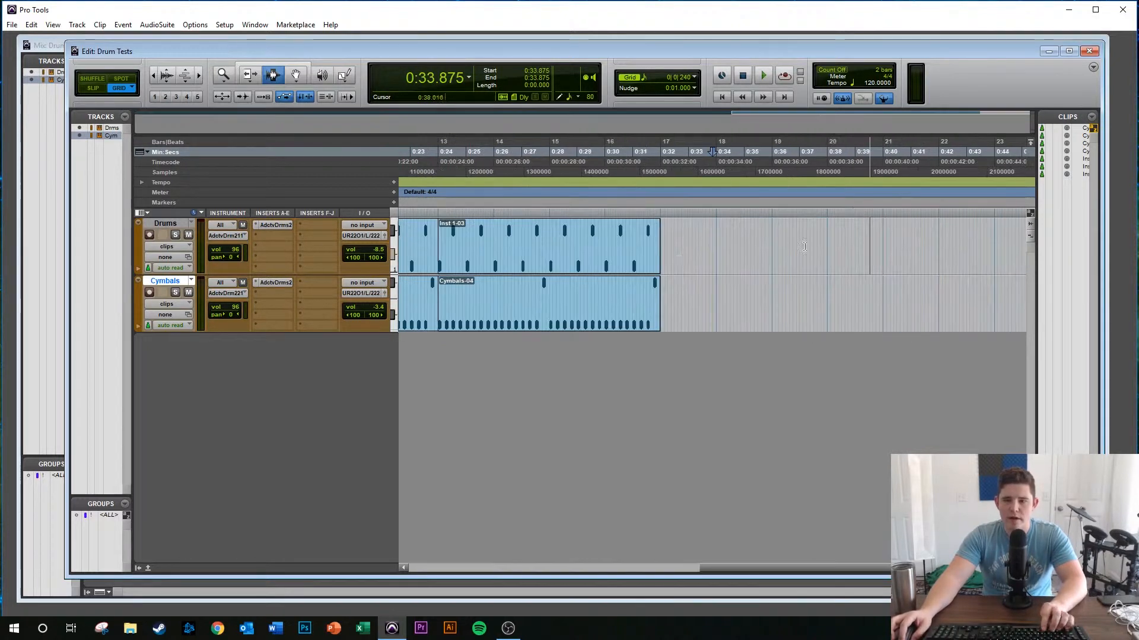
right_click(654, 251)
left_click(633, 259)
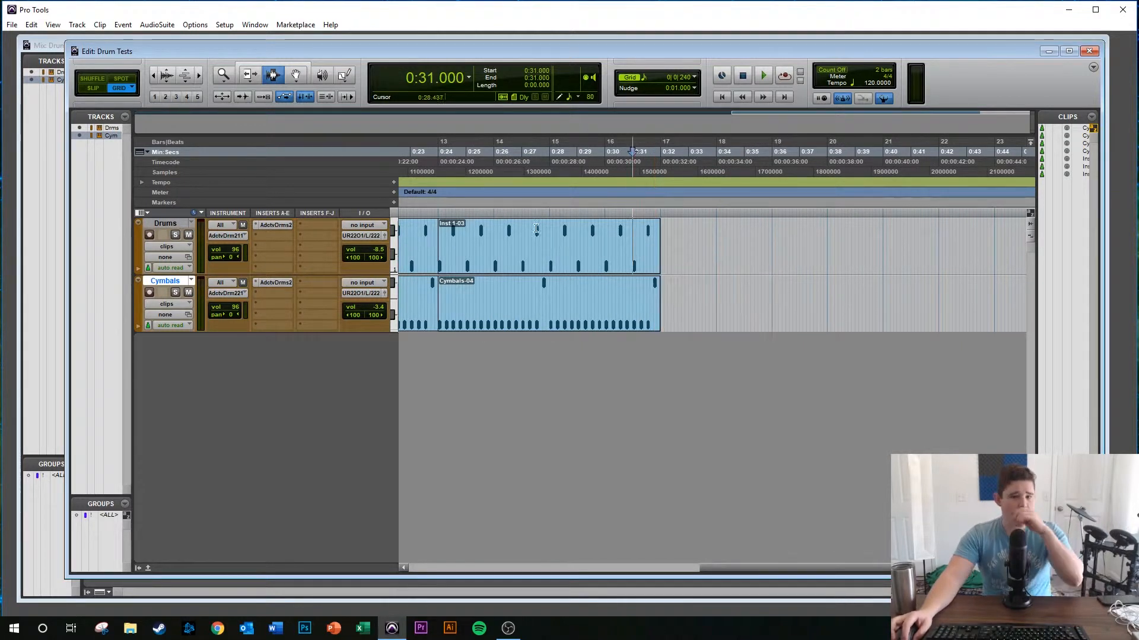
right_click(634, 240)
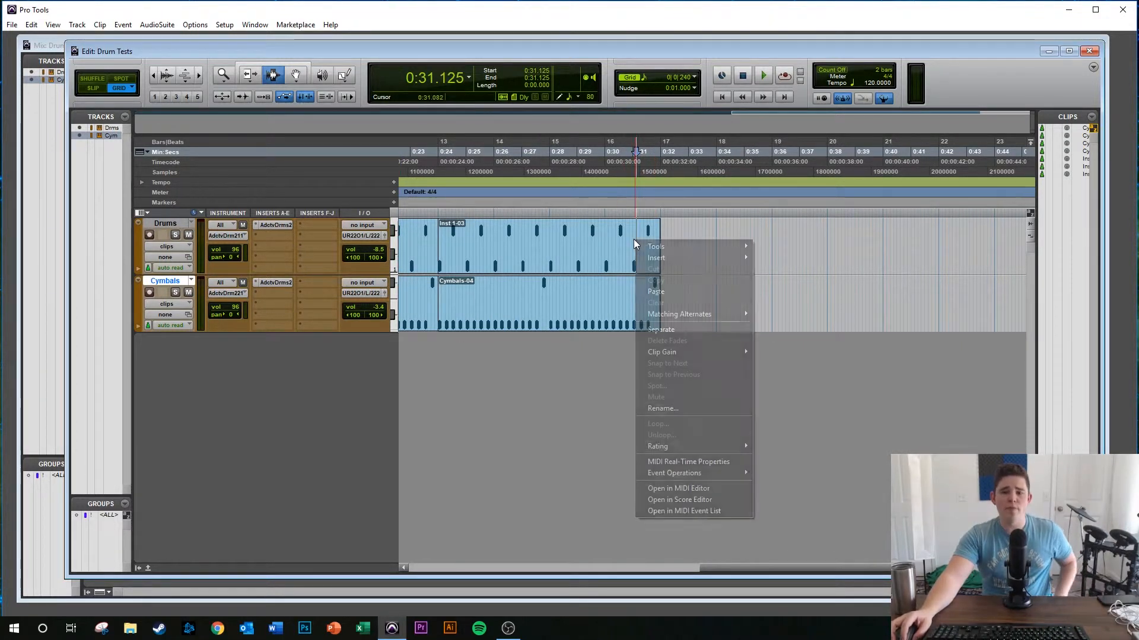
left_click(708, 488)
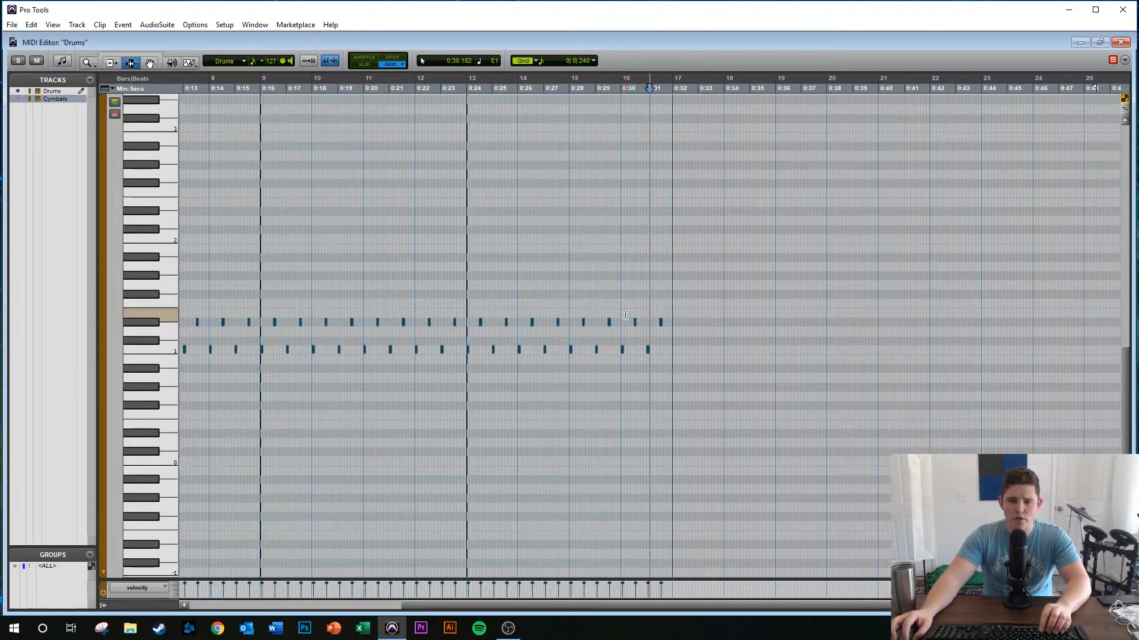
key("t")
key("t")
key("r")
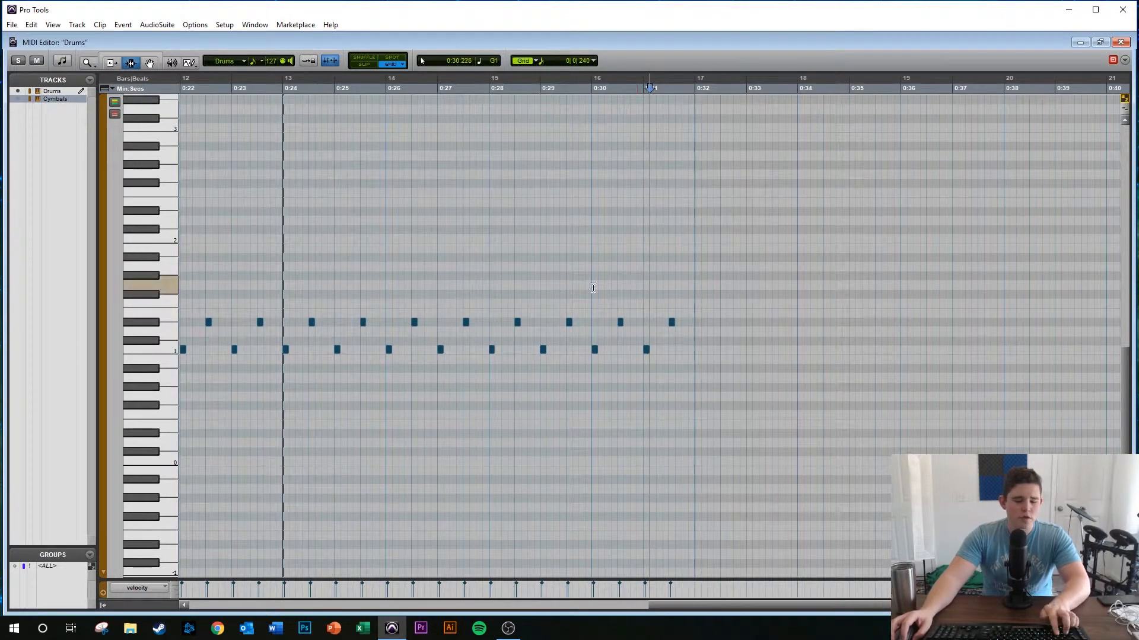
- Play the Drums clip from bar 13 to check its level and close the MIDI Editor
key("space")
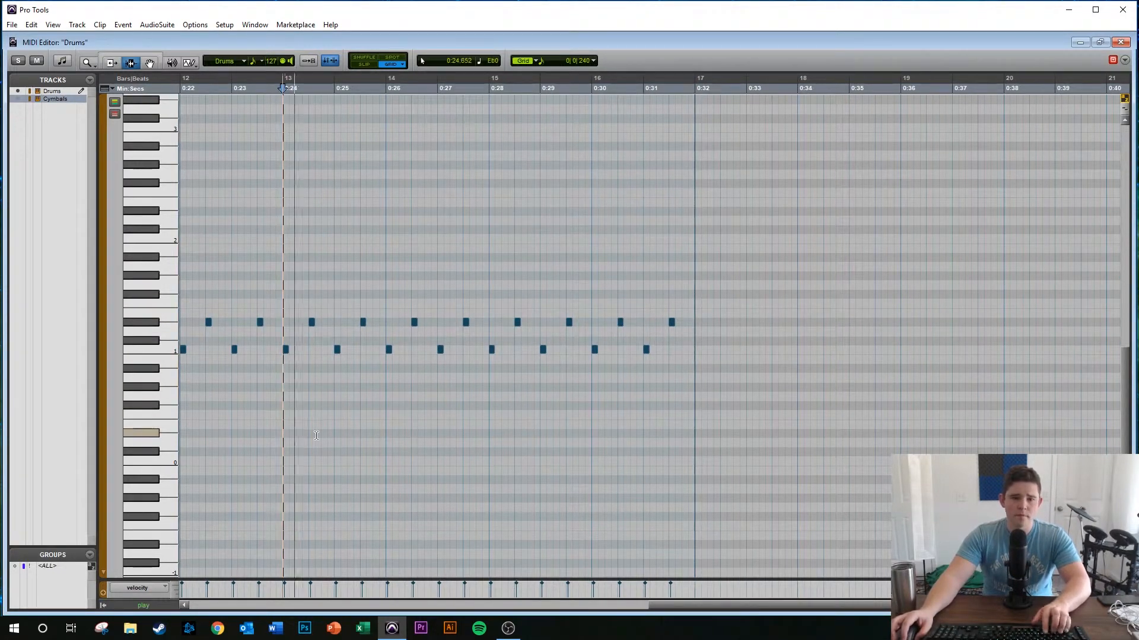
key("space")
left_click(1120, 43)
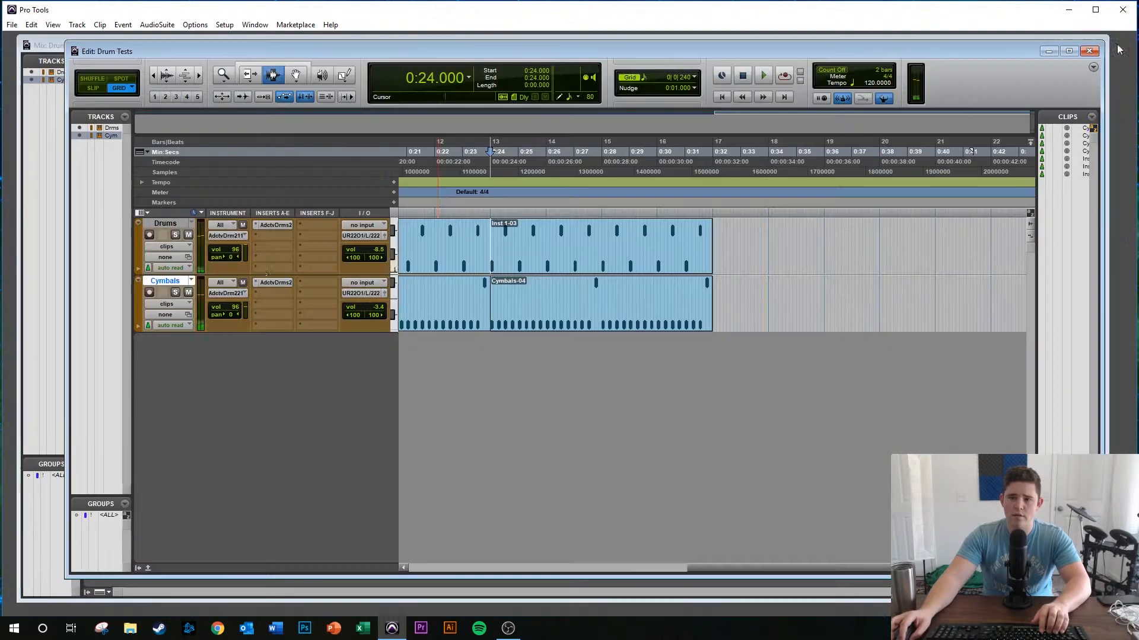
- Raise the Drums track volume to +8.4 and the Cymbals track volume to +5.0, and play from bar 13 to check them
left_click_drag(387, 251, 385, 247)
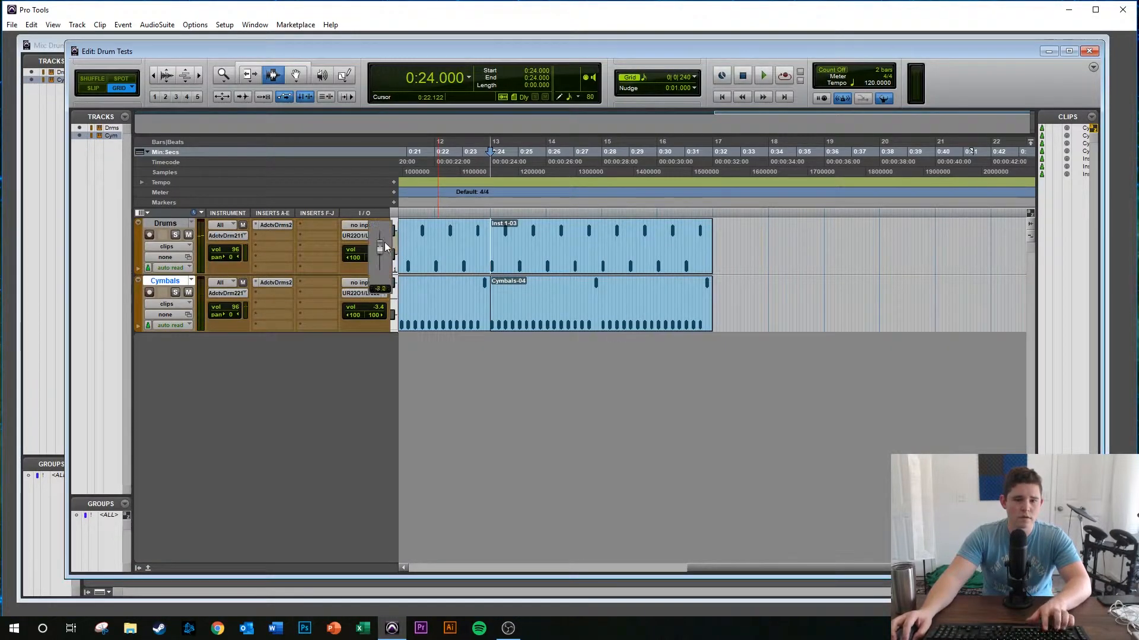
left_click_drag(407, 183, 411, 172)
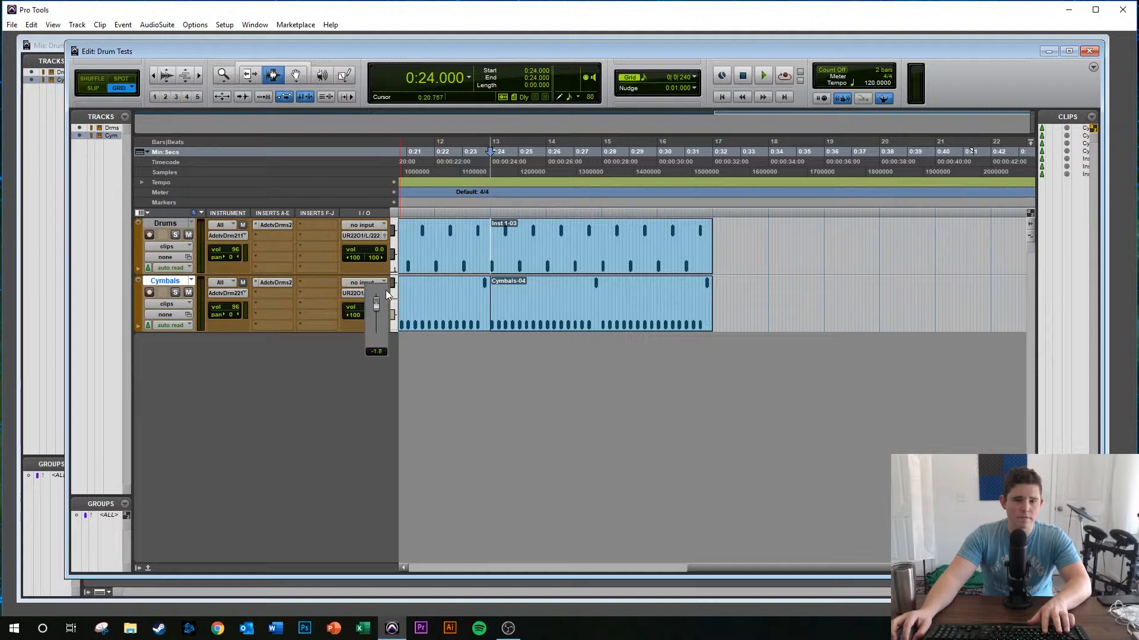
mouse_move(391, 278)
left_mouse_down()
mouse_move(381, 309)
mouse_move(383, 300)
left_mouse_up()
key("space")
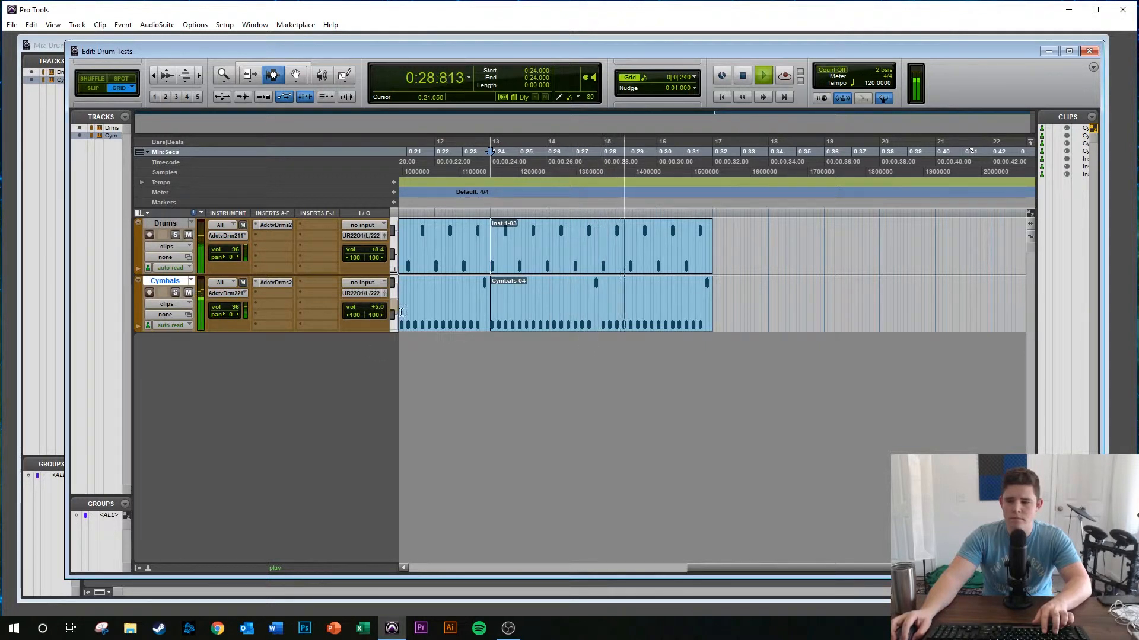
key("space")
- Reopen the last Drums clip in the MIDI Editor, zoomed in on bars 13 to 16
left_click(702, 240)
scroll(701, 241, "up", 1)
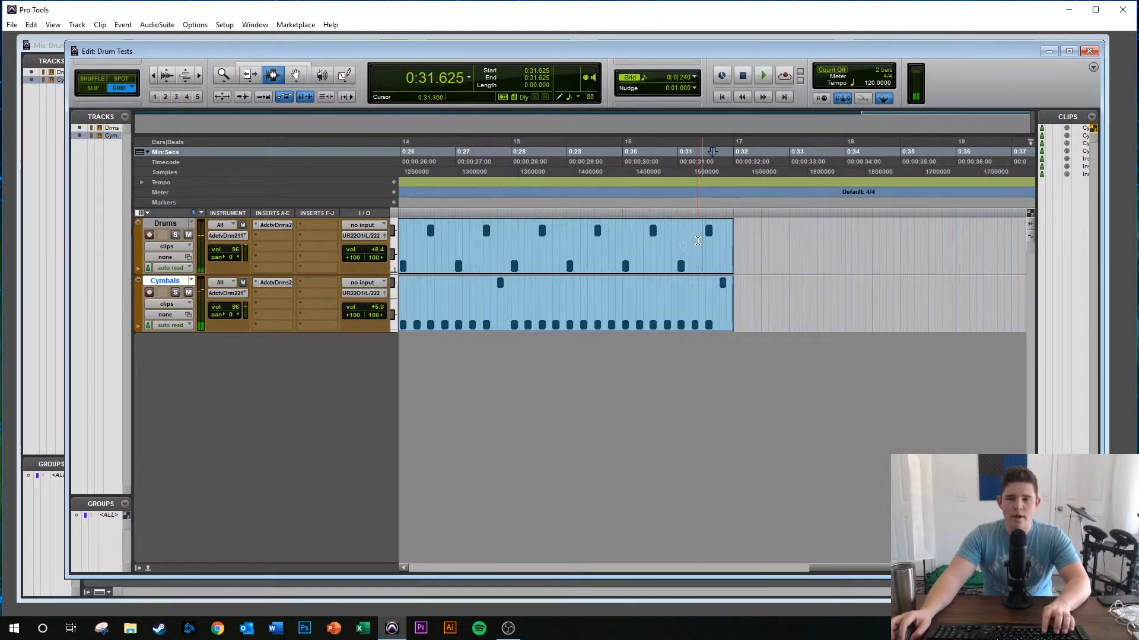
right_click(685, 246)
left_click(728, 521)
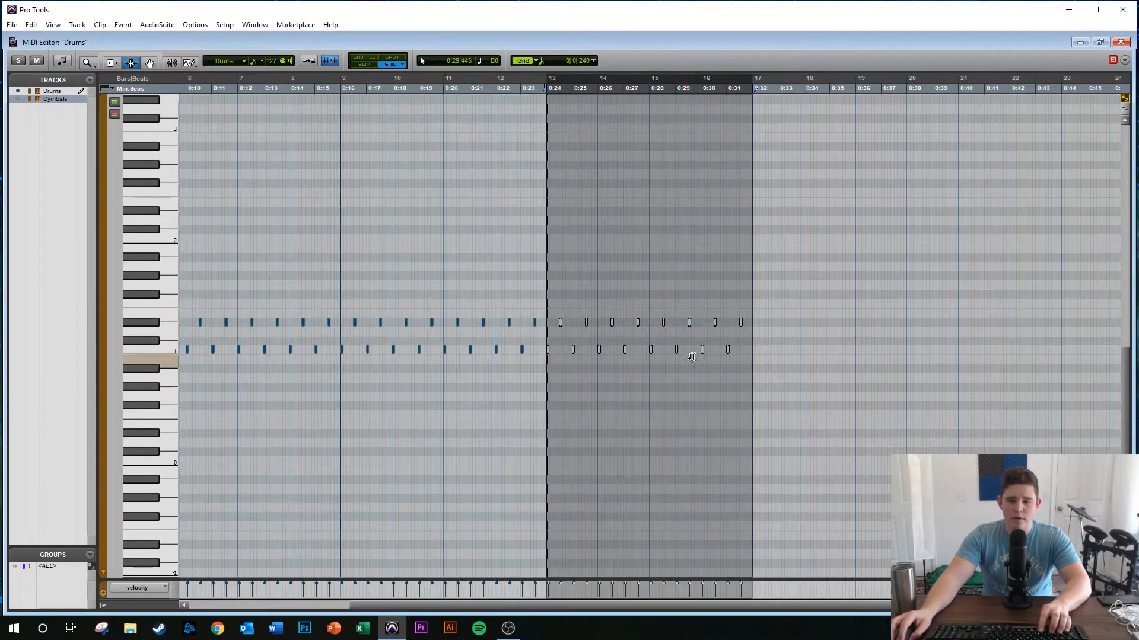
scroll(732, 351, "up", 1)
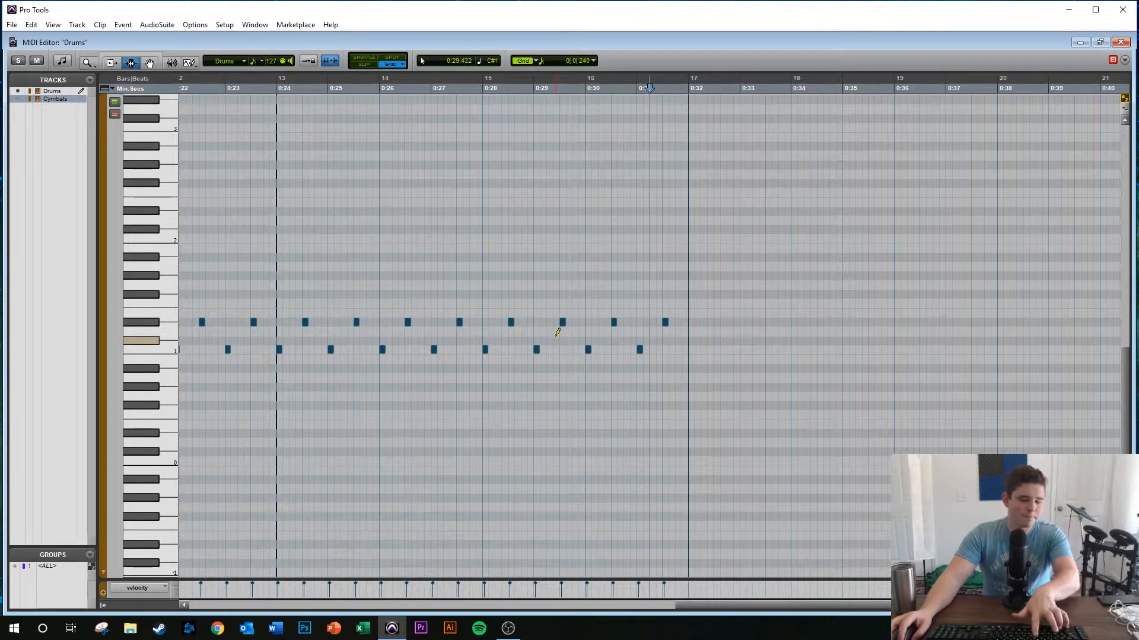
- Delete the four alternating C1 and Eb1 notes in bar 16 of the Drums clip
key("F10")
key("F8")
left_click(588, 349)
key("Delete")
left_click(615, 323)
key("Delete")
left_click(640, 350)
key("Delete")
left_click(664, 322)
key("Delete")
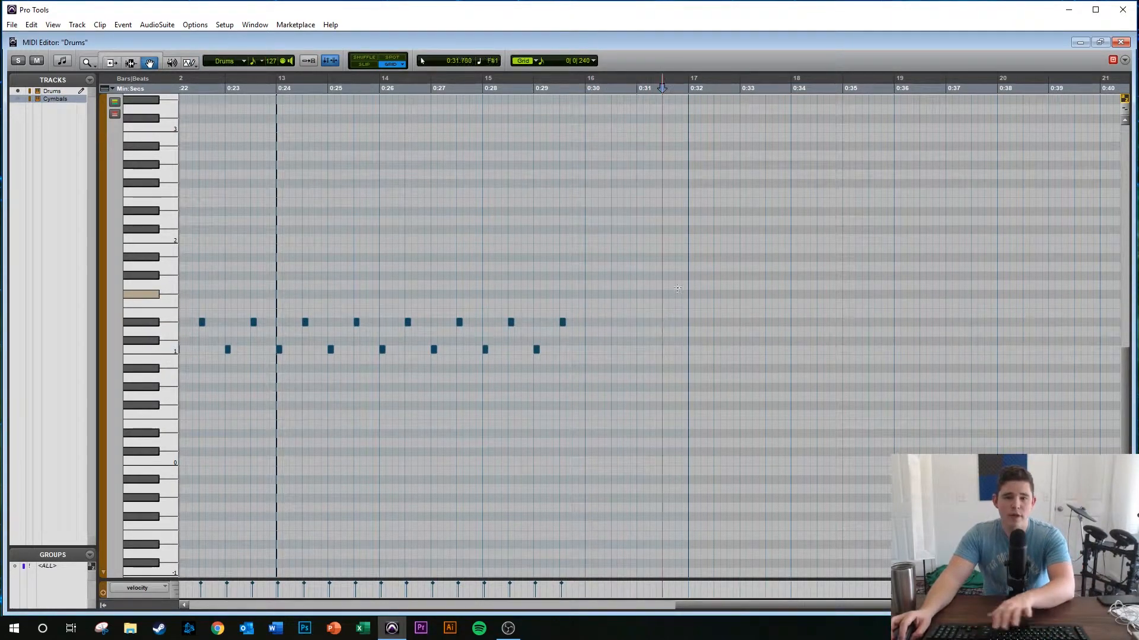
- Draw the start of a fill in bar 16 with C1 notes at 16|1|000 and 16|1|480 and an Eb1 note at 16|2
key("t")
key("r")
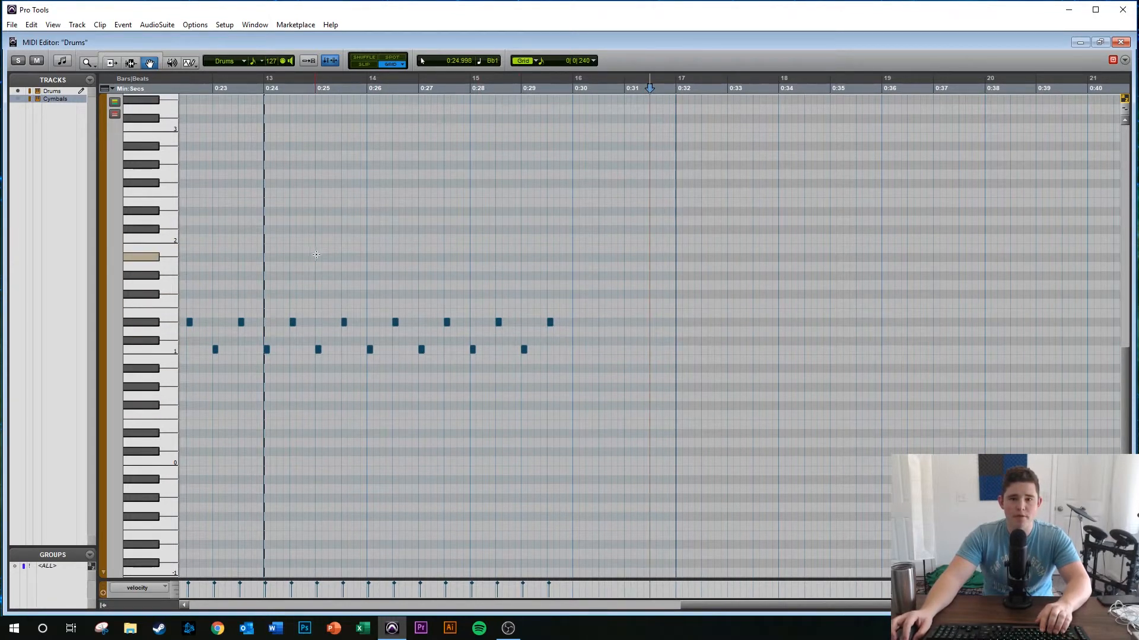
scroll(623, 308, "up", 1)
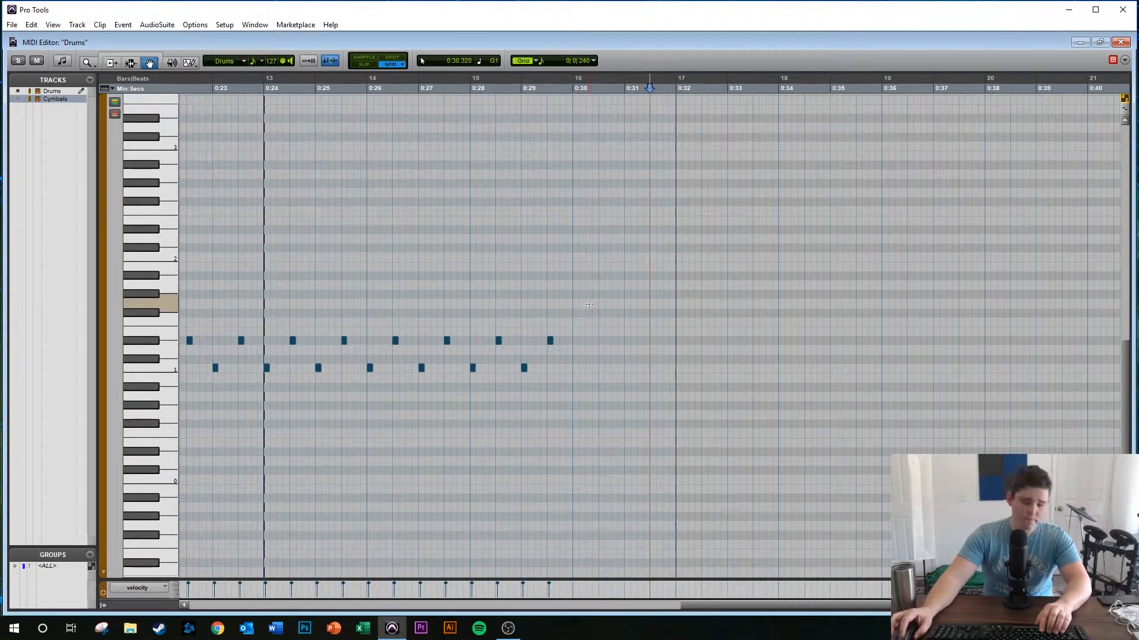
key("F10")
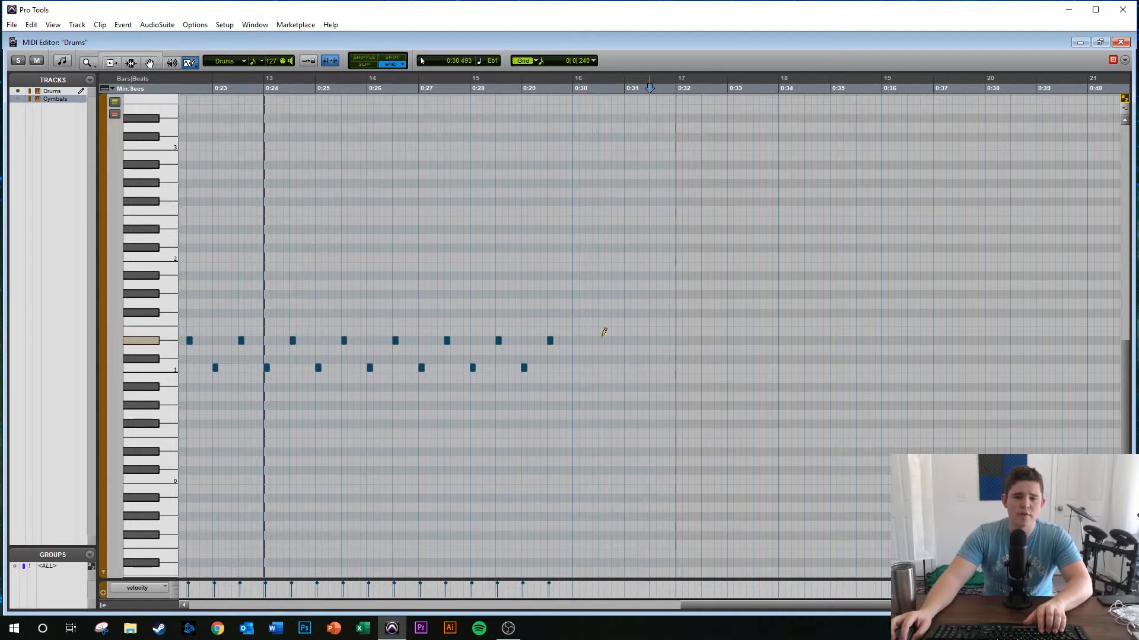
scroll(605, 331, "up", 1)
key("ctrl+bracketright")
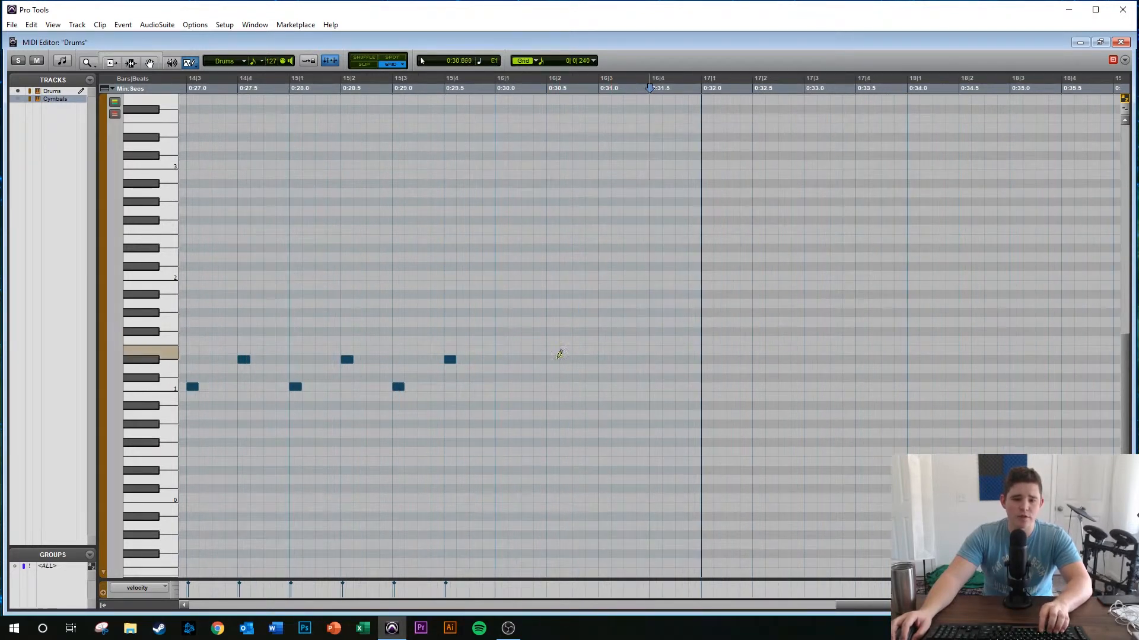
key("ctrl+bracketleft")
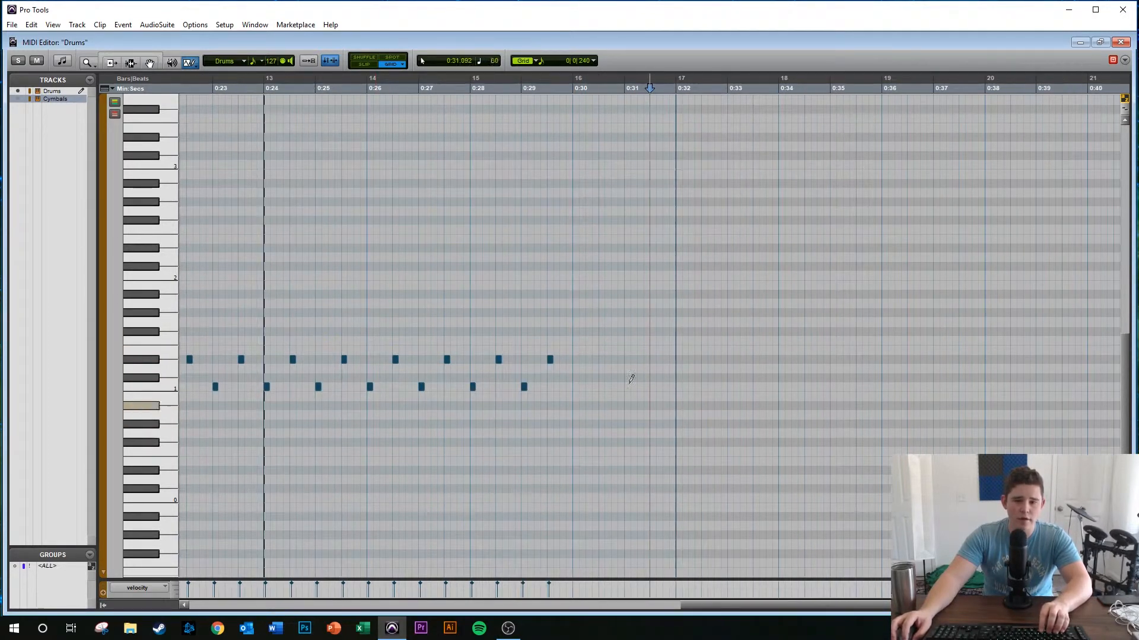
left_click(577, 386)
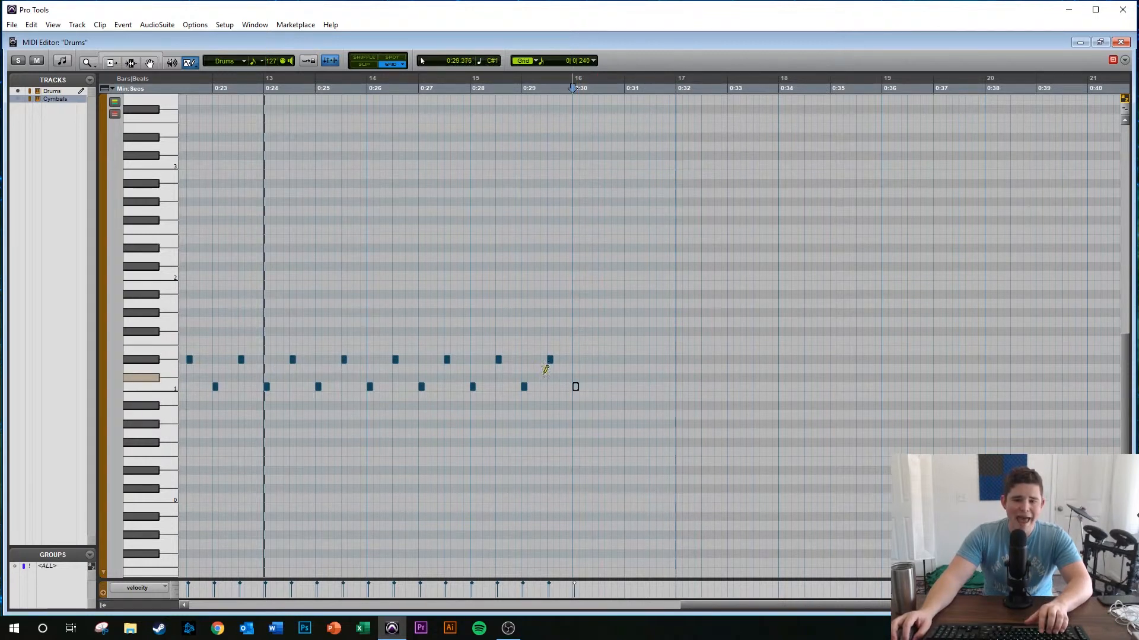
key("ctrl+bracketright")
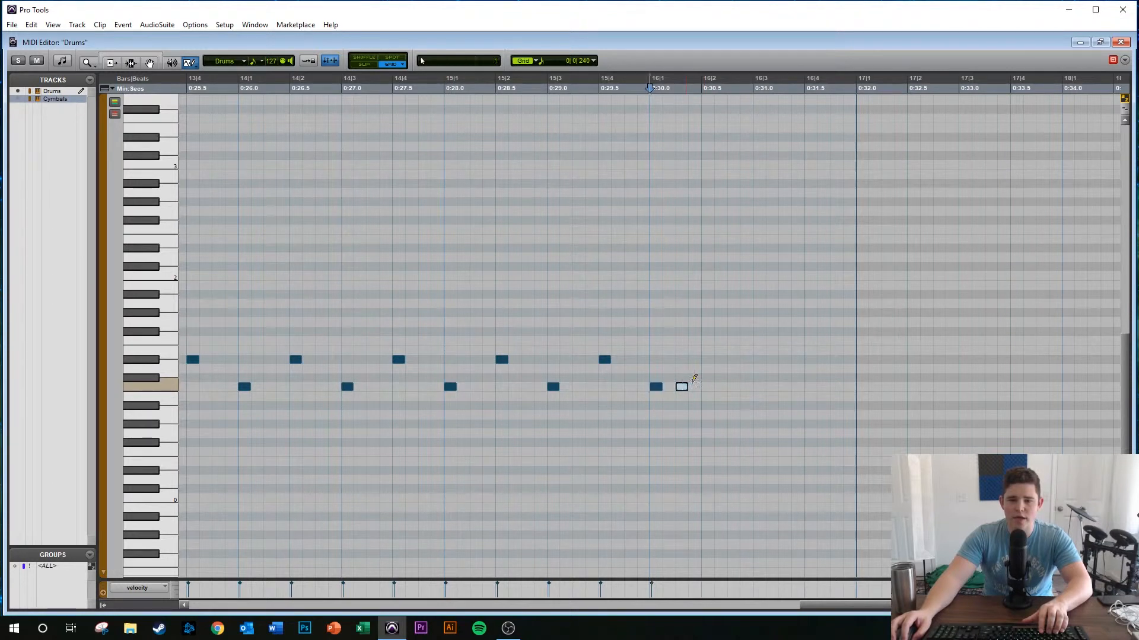
left_click(681, 386)
left_click(707, 360)
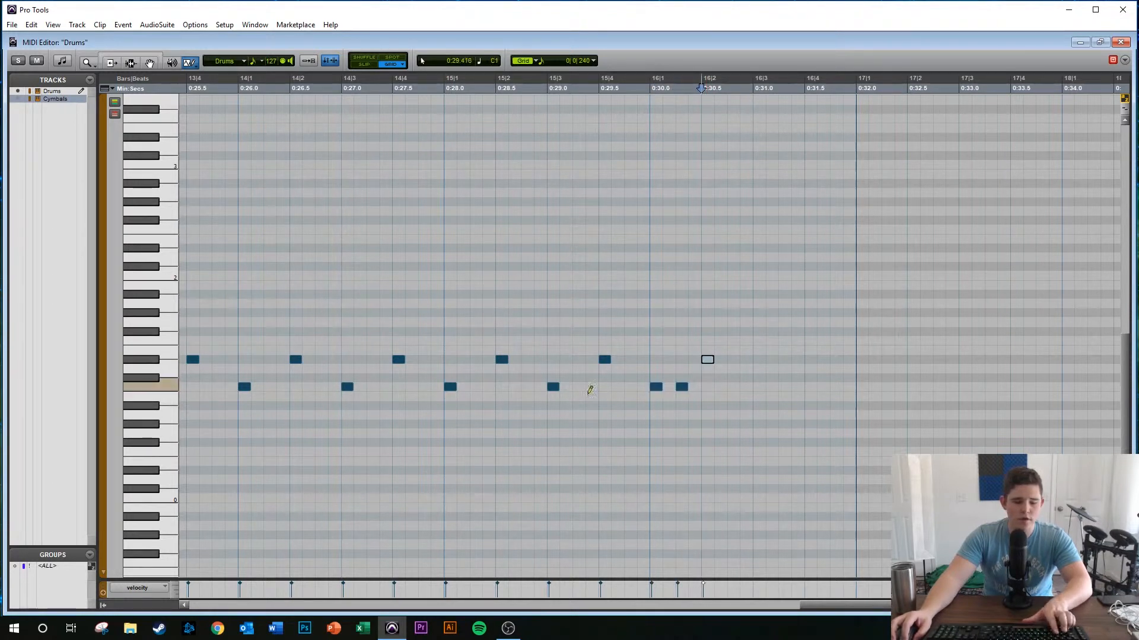
- Play the Drums clip from bar 15 to hear the new notes in bar 16
key("F7")
left_click(456, 404)
left_click(447, 406)
key("space")
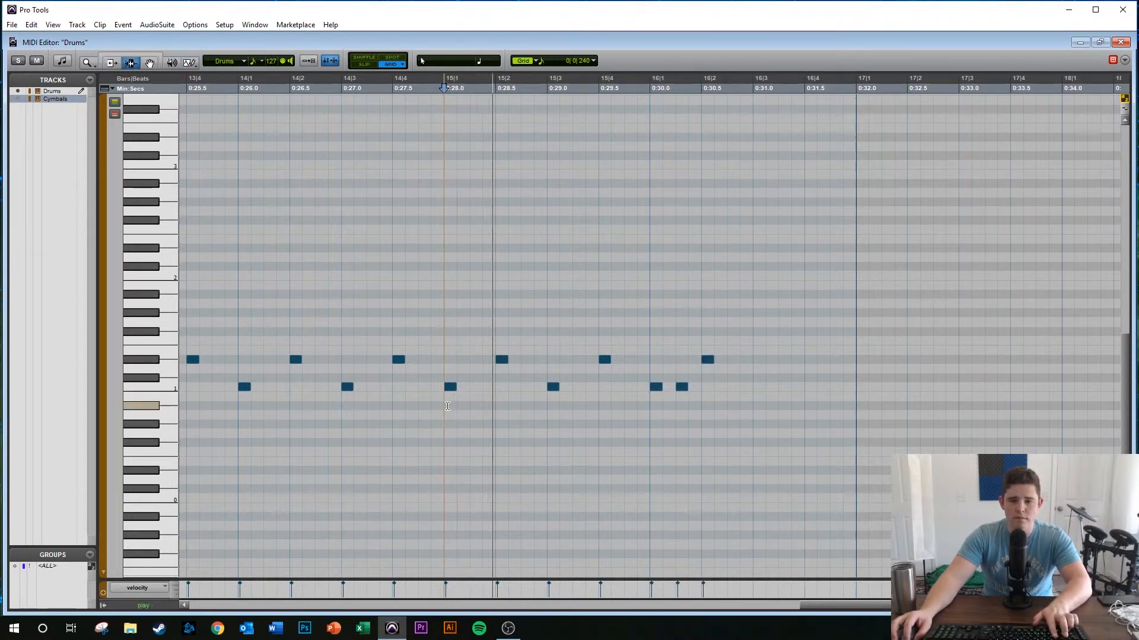
key("space")
- Add a second Eb1 note right after the one at 16|2, shift it earlier in Slip mode to overlap it, and return to Grid mode
key("F10")
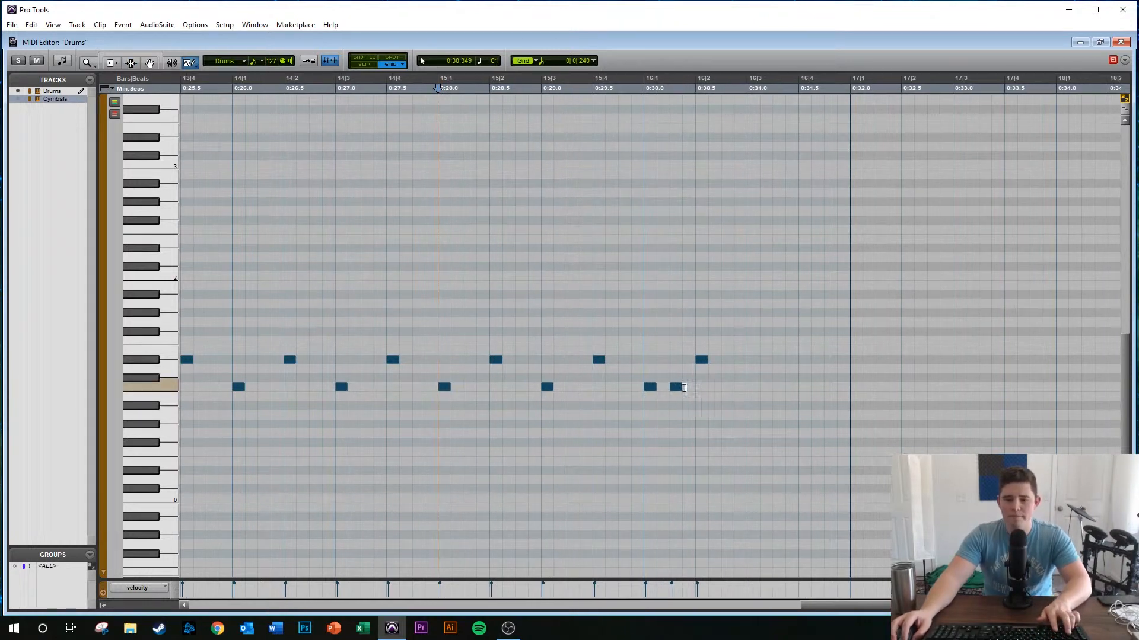
left_click(719, 359)
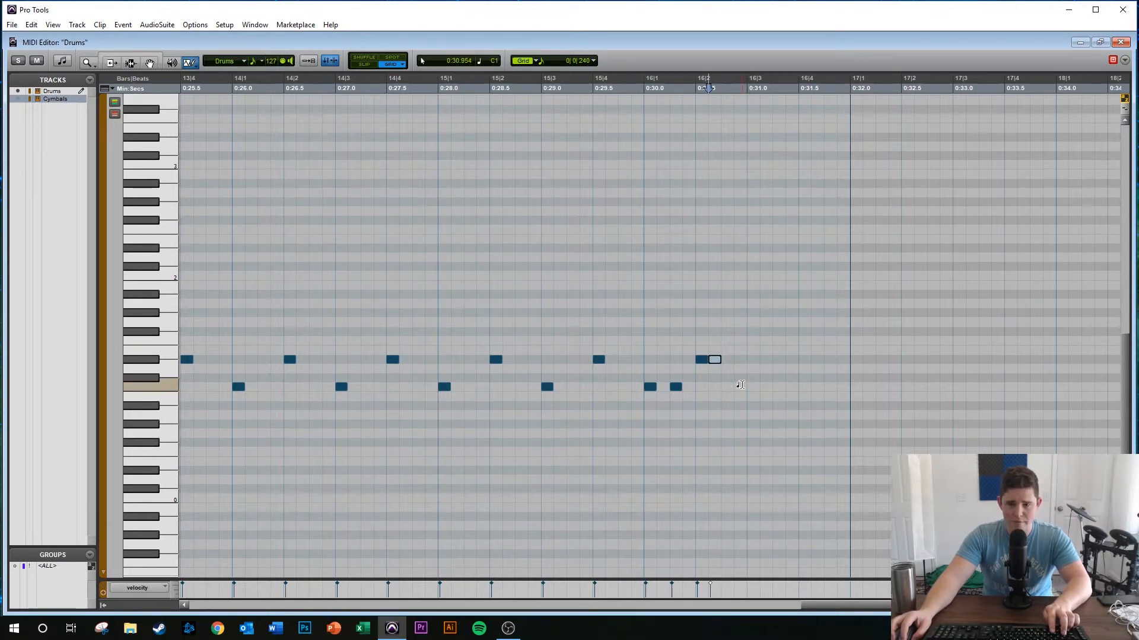
key("ctrl+]")
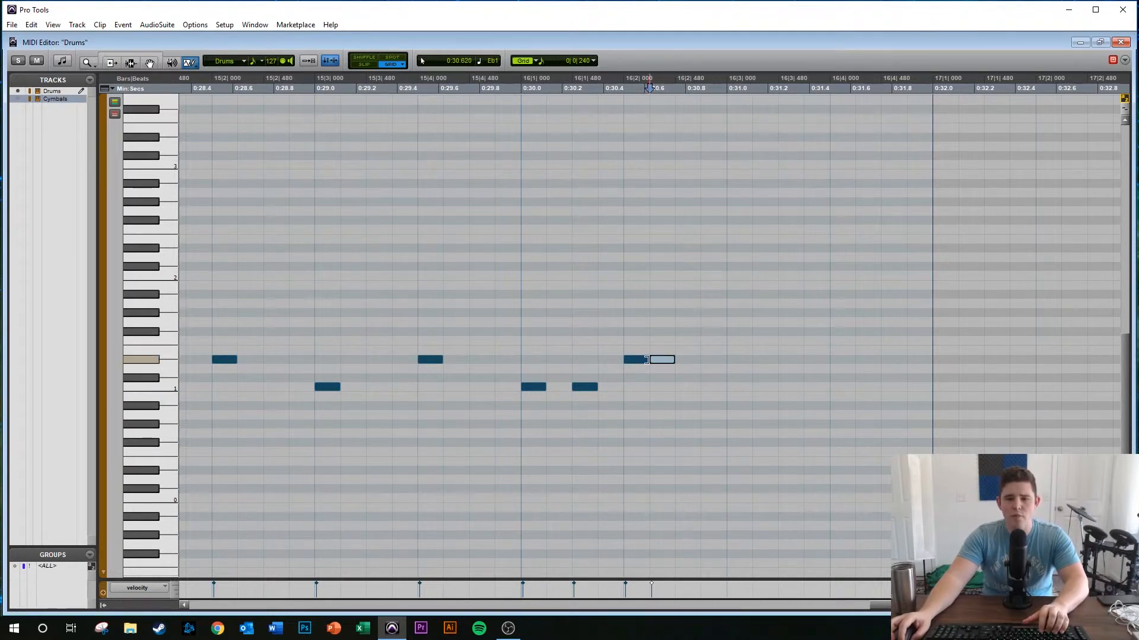
left_click(365, 65)
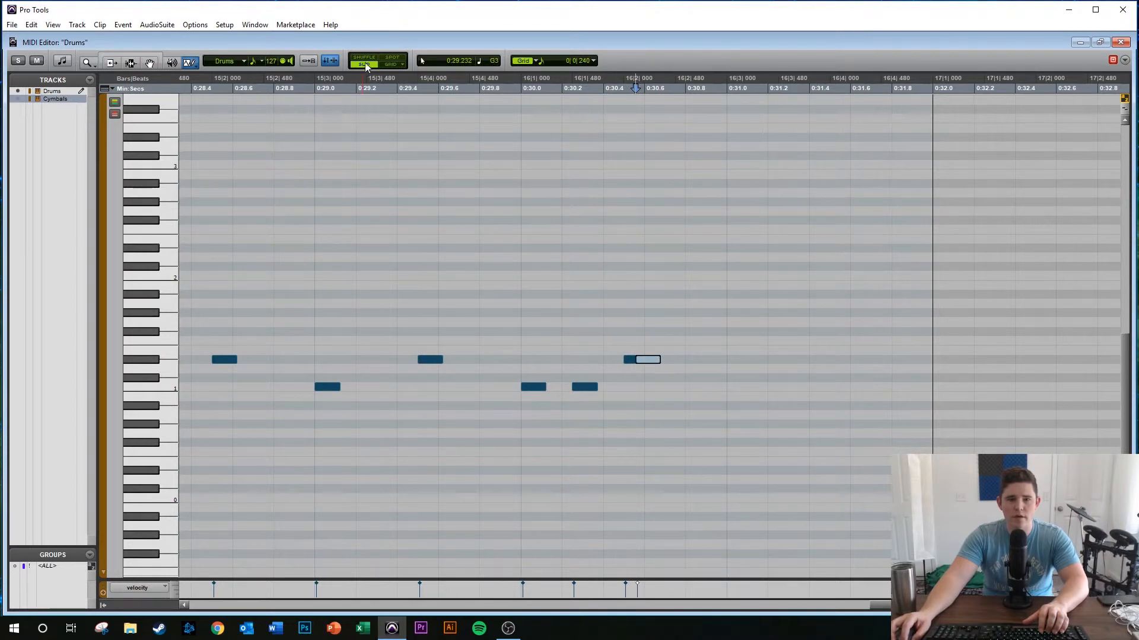
left_click(392, 66)
- Play from 15|2|480 to hear the spacing of the two overlapping Eb1 notes
key("F7")
left_click(264, 423)
key("space")
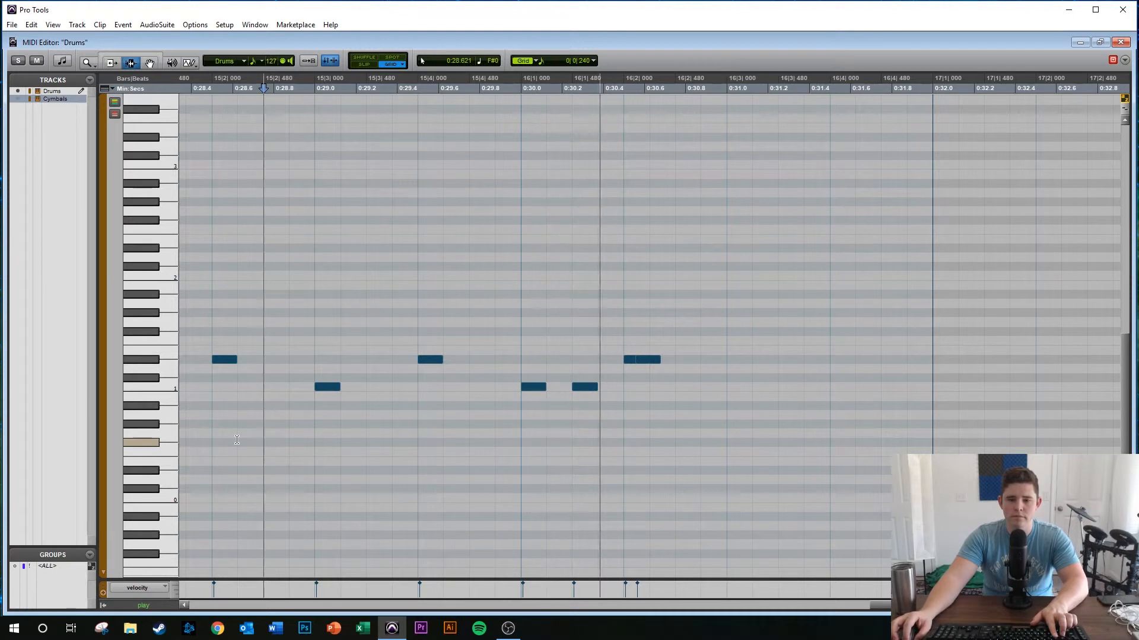
- Shift the second Eb1 note slightly closer to the one at 16|2 in Slip mode and play the fill
left_click(364, 64)
key("F8")
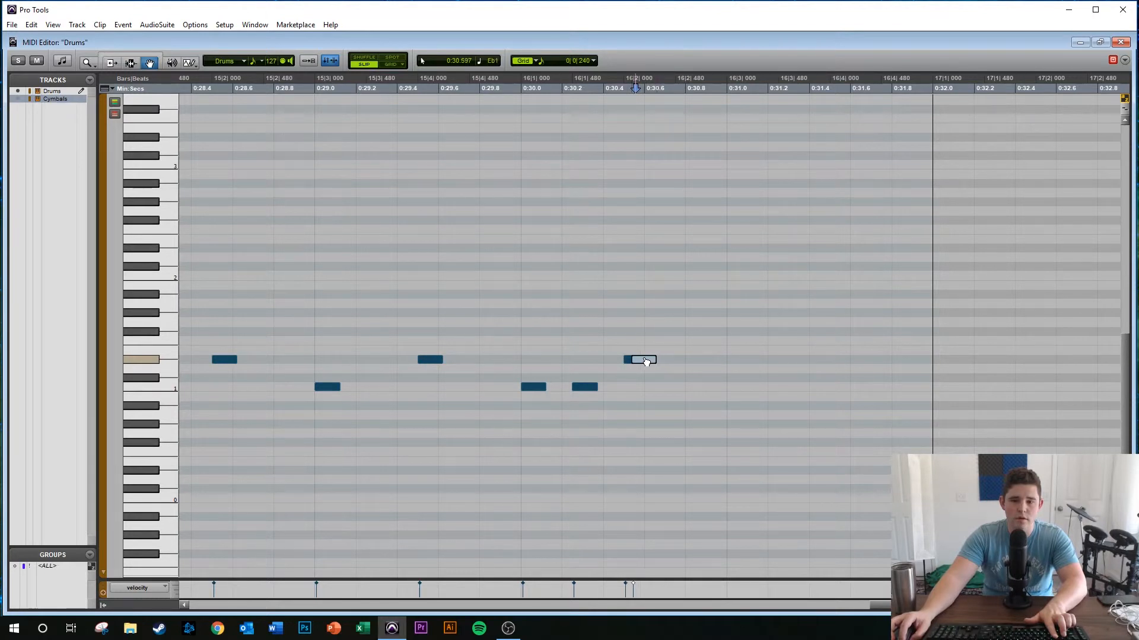
key("F7")
left_click(247, 340)
key("space")
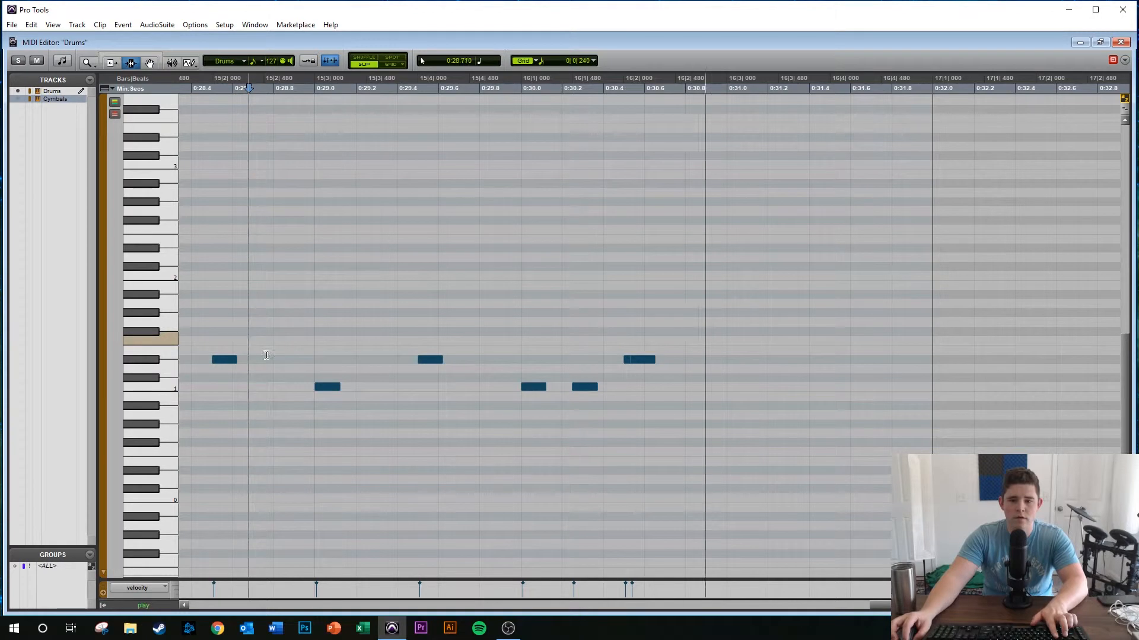
key("space")
- Nudge the second Eb1 note slightly later in Slip mode and play the fill from 15|2 again
key("F8")
left_click_drag(648, 362, 655, 365)
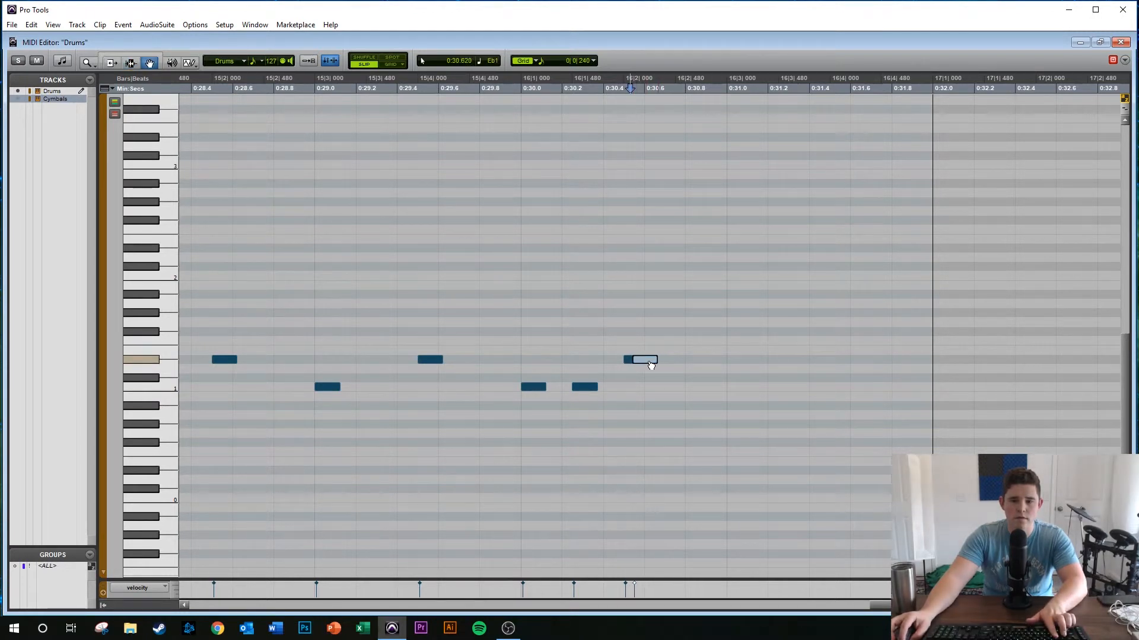
key("F7")
left_click(209, 387)
key("space")
key("space")
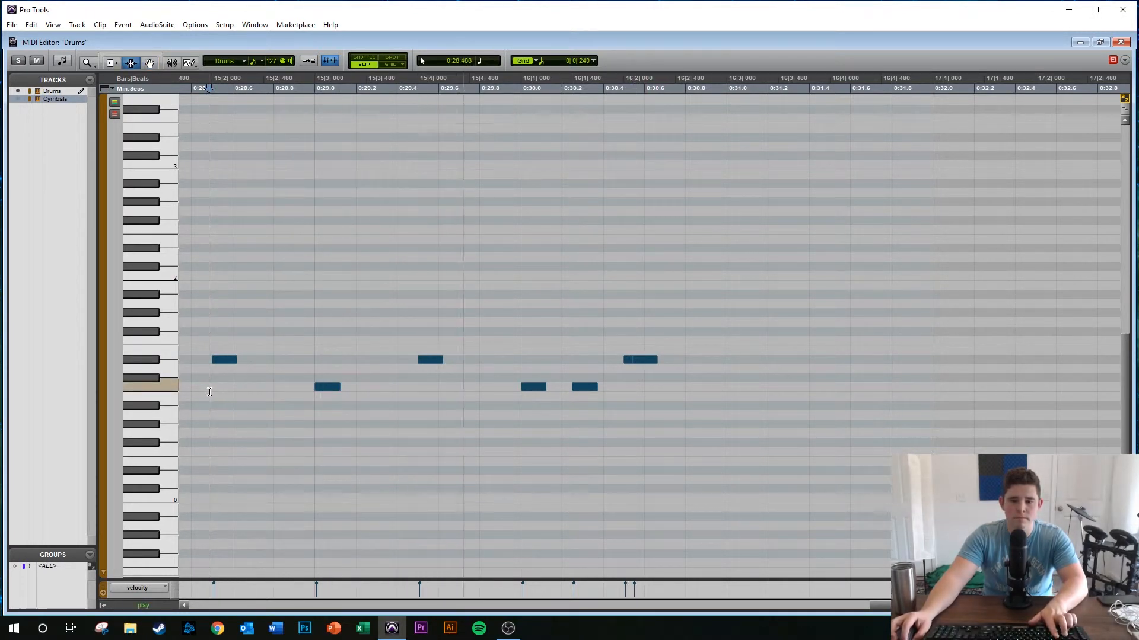
key("space")
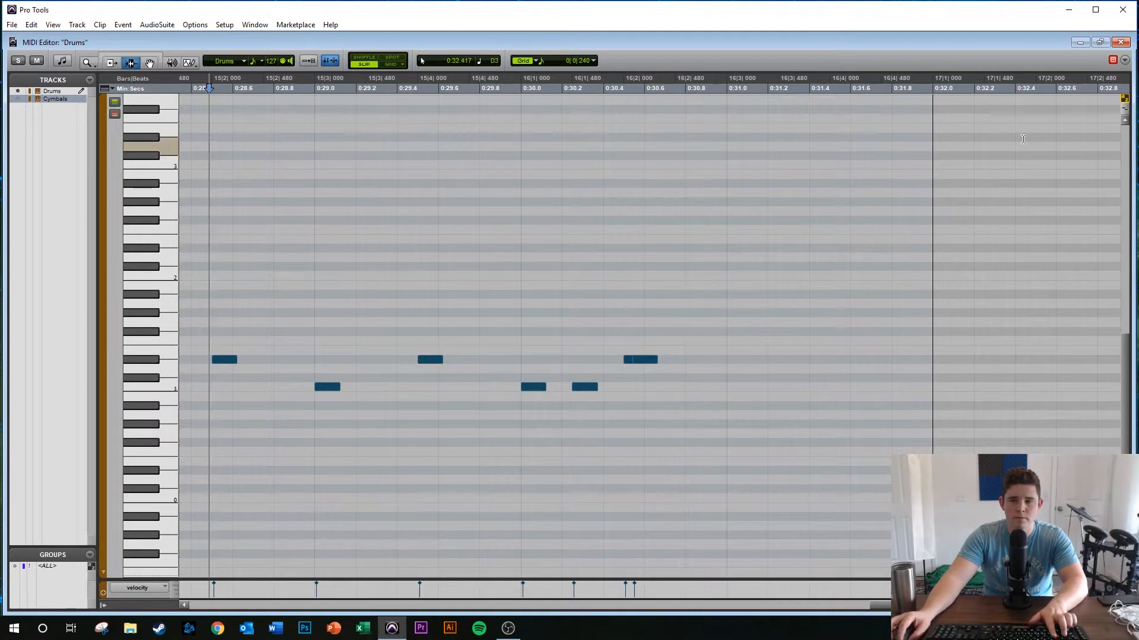
- Close the Drums MIDI Editor and open the last Cymbals clip in the MIDI Editor, showing bars 14 to 16
left_click(1120, 42)
right_click(651, 303)
left_click(702, 546)
key("r")
- Set the edit mode back to Grid and play the Cymbals clip from the middle of bar 15
left_click(480, 399)
key("space")
key("space")
left_click(391, 64)
key("space")
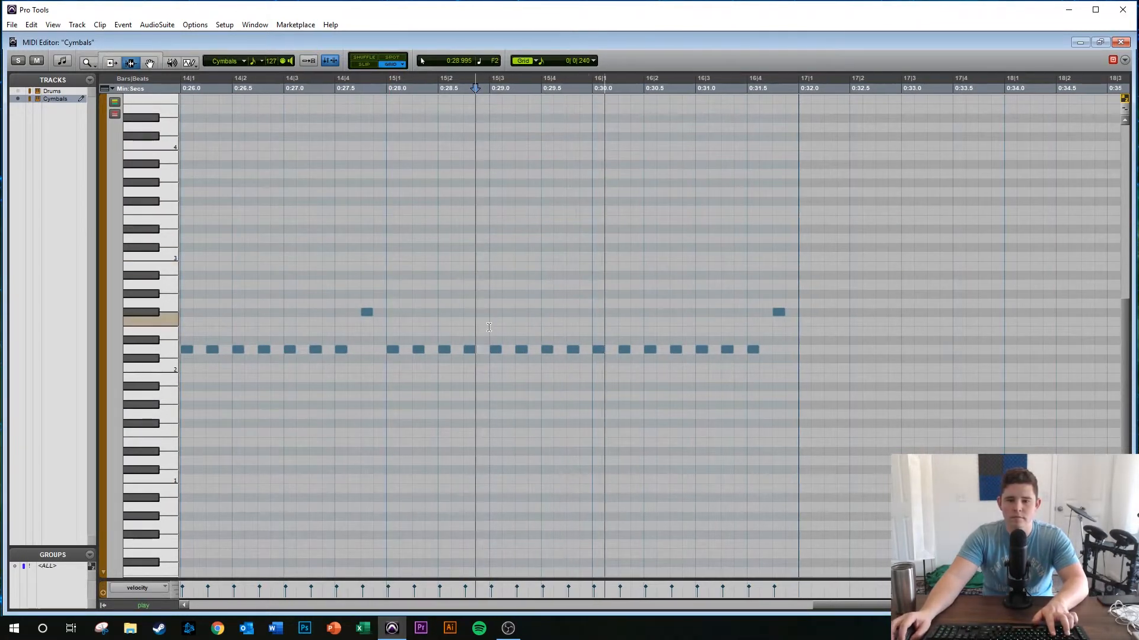
key("space")
- Delete all cymbal notes from 16|2 to the end of the Cymbals clip
left_click(650, 358)
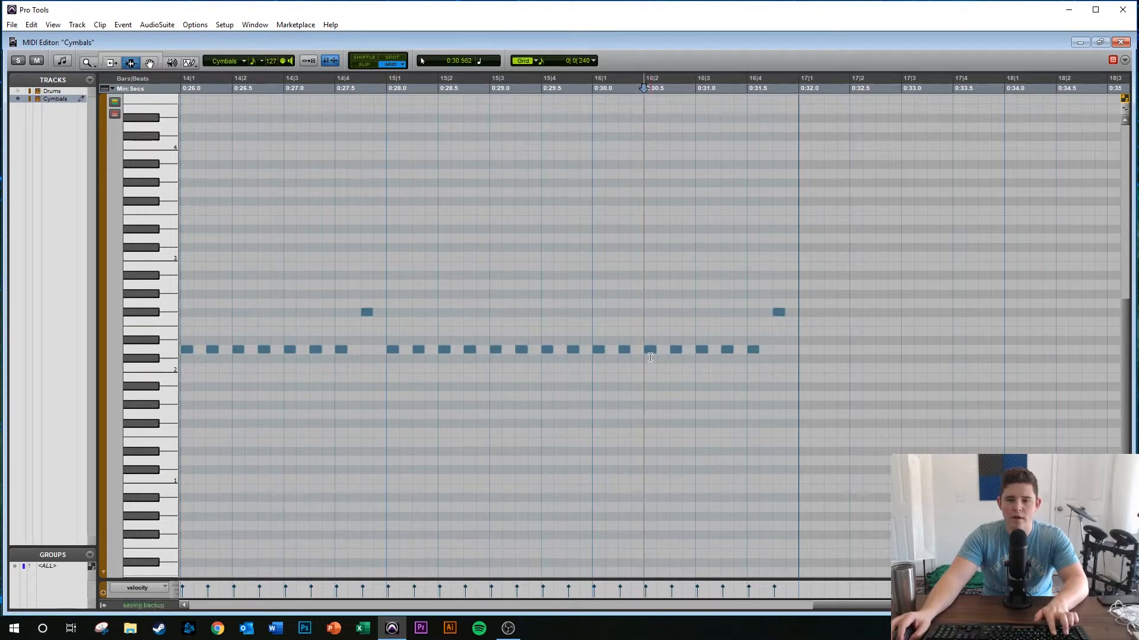
left_click_drag(646, 362, 784, 362)
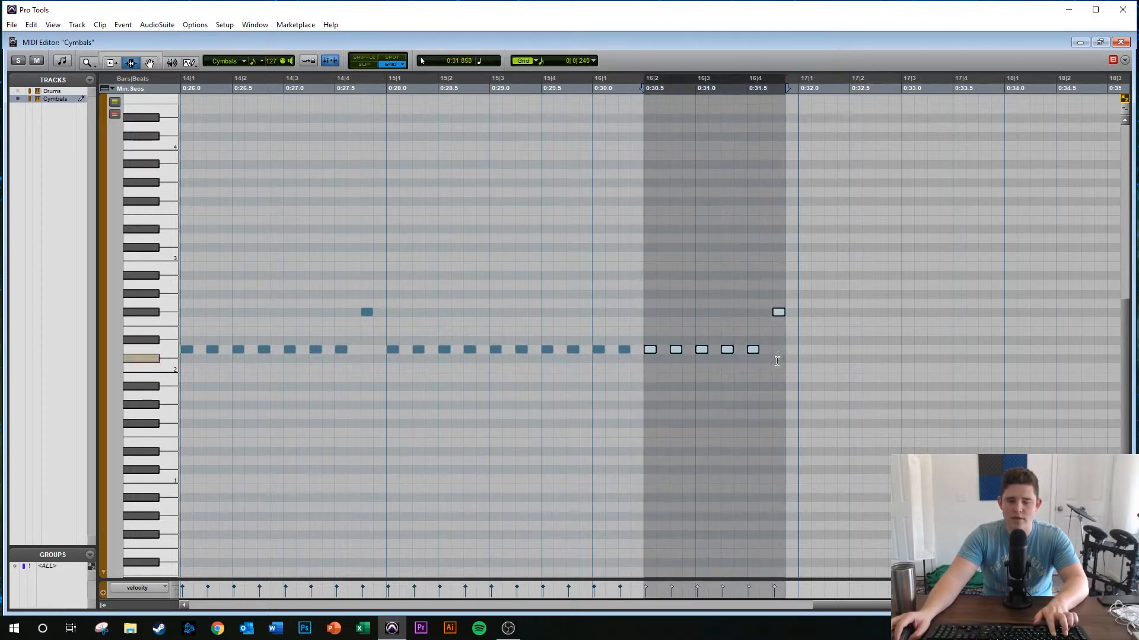
key("Delete")
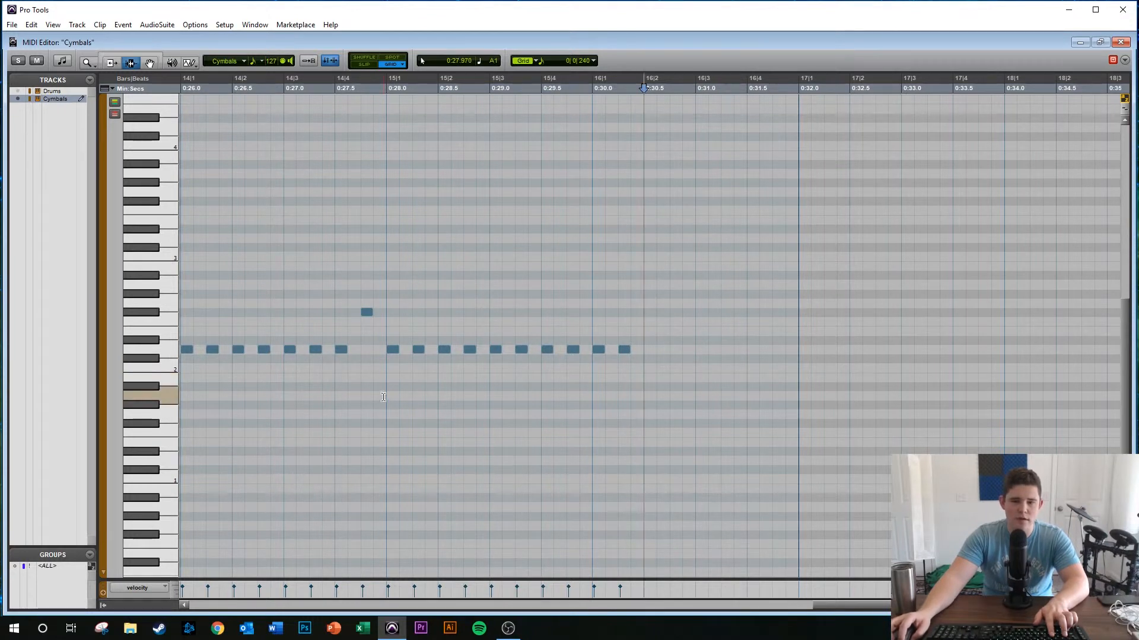
- Play from the start of bar 15 to check the fill with the shortened cymbal pattern
key("space")
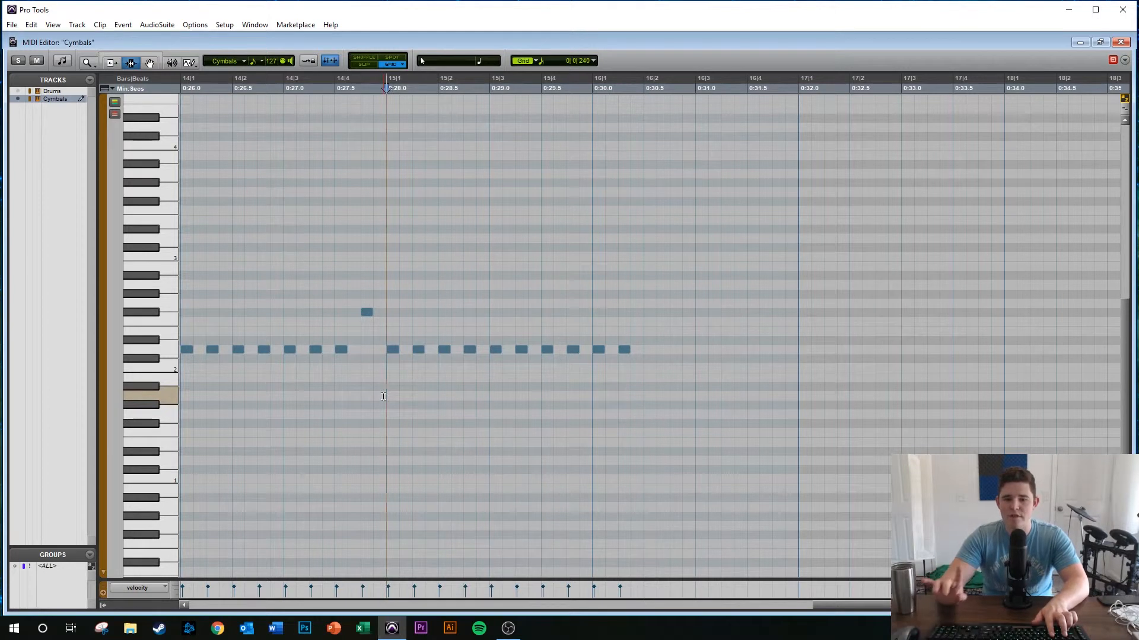
key("space")
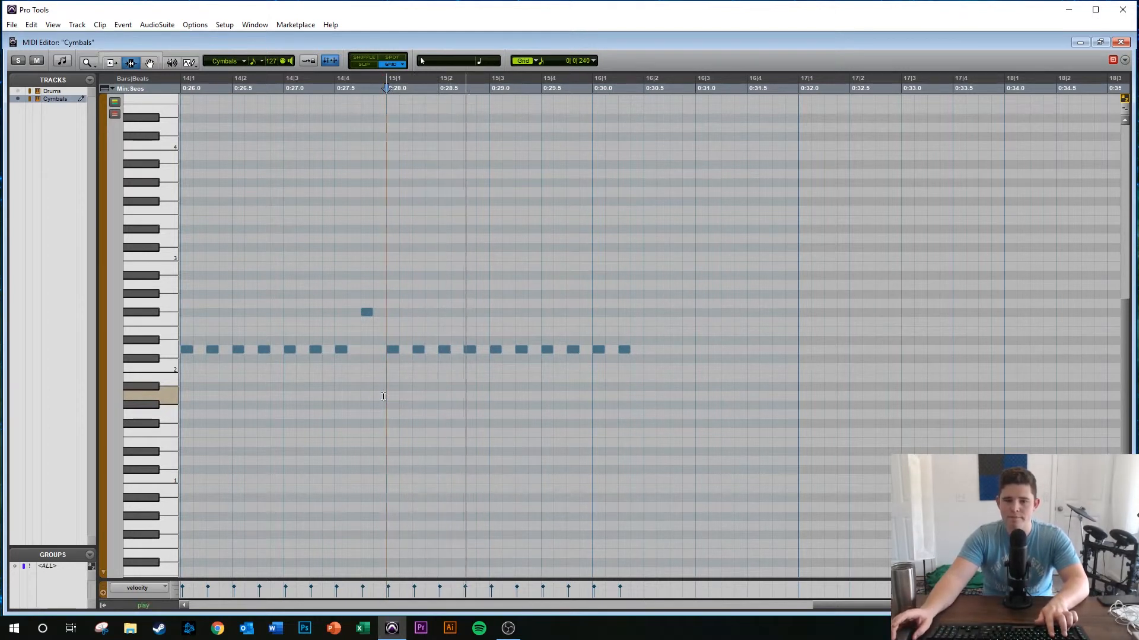
key("space")
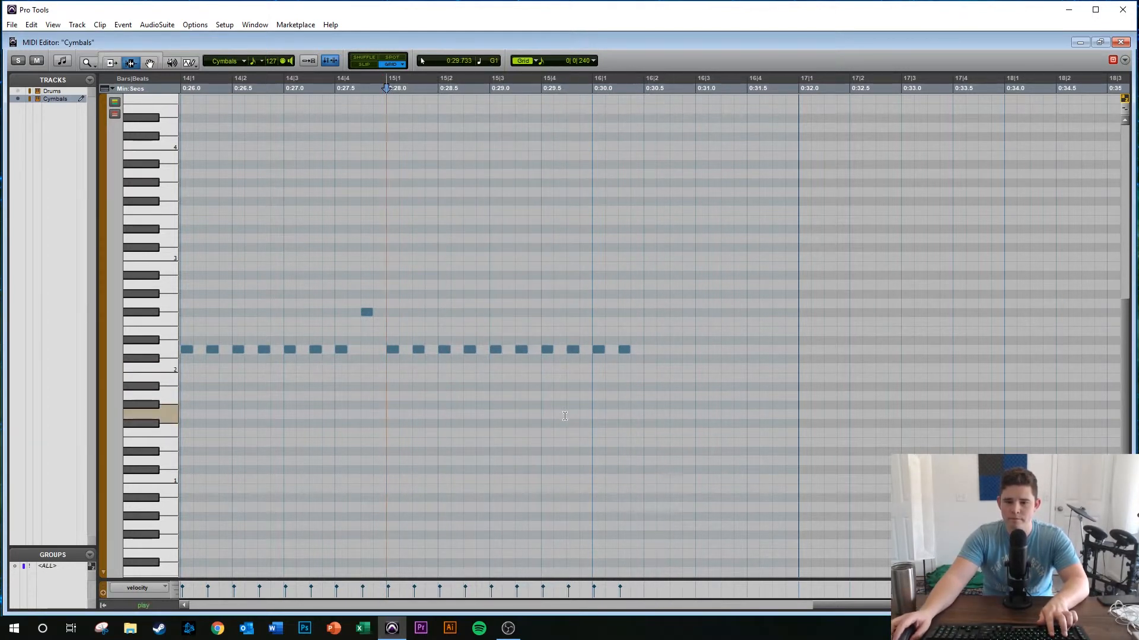
- Close the Cymbals MIDI Editor and open the last Drums clip in the MIDI Editor, zoomed in around bar 16
scroll(632, 350, "right", 1)
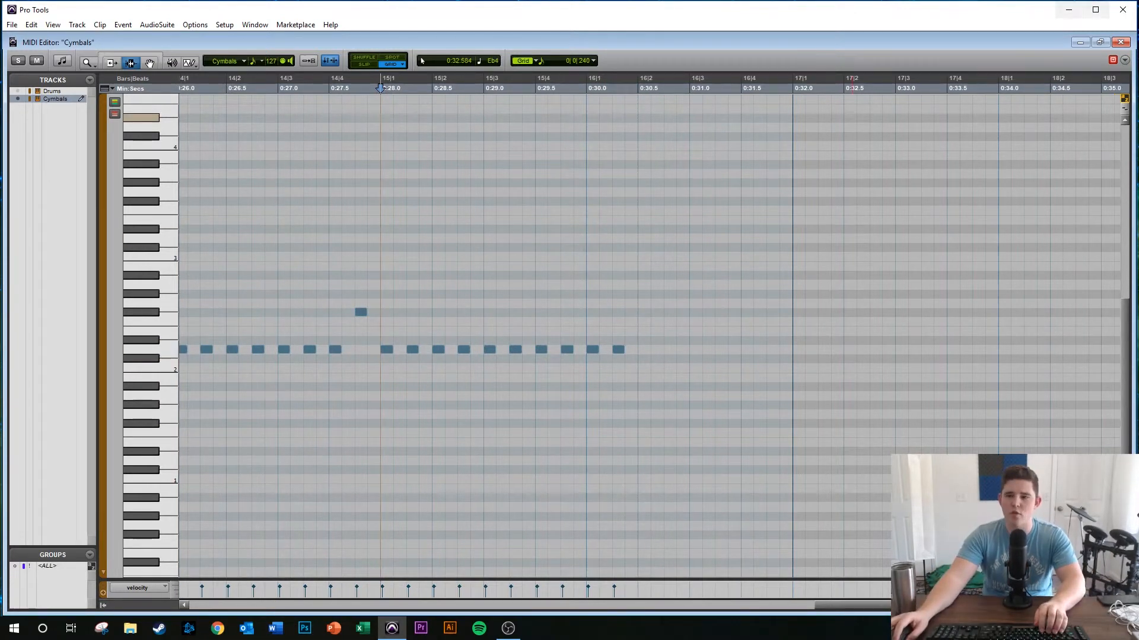
left_click(1122, 41)
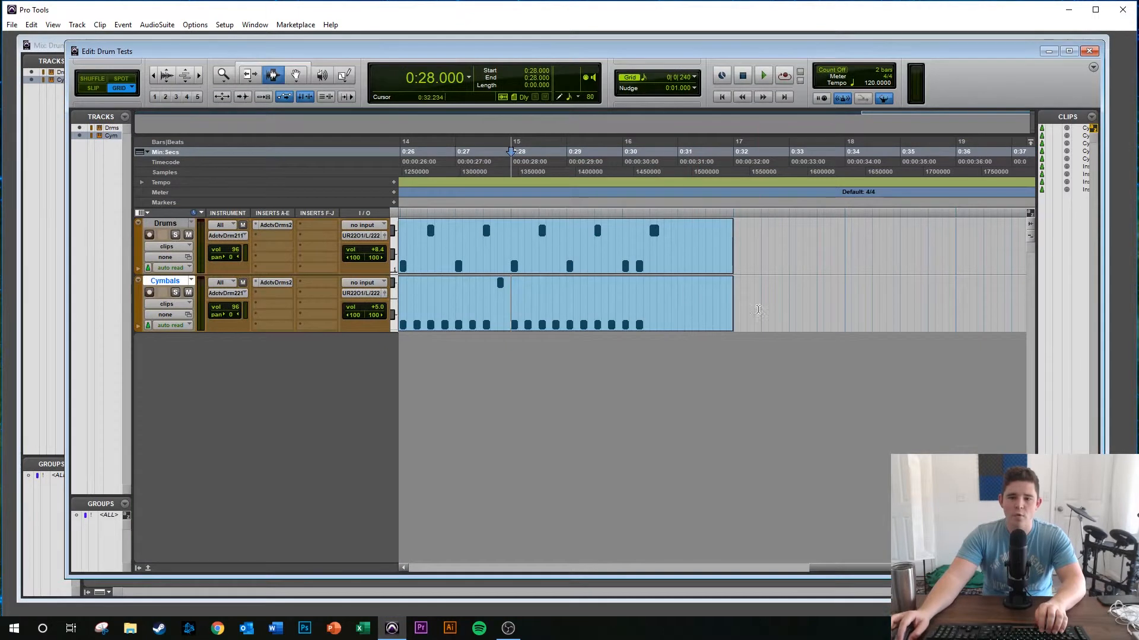
right_click(650, 252)
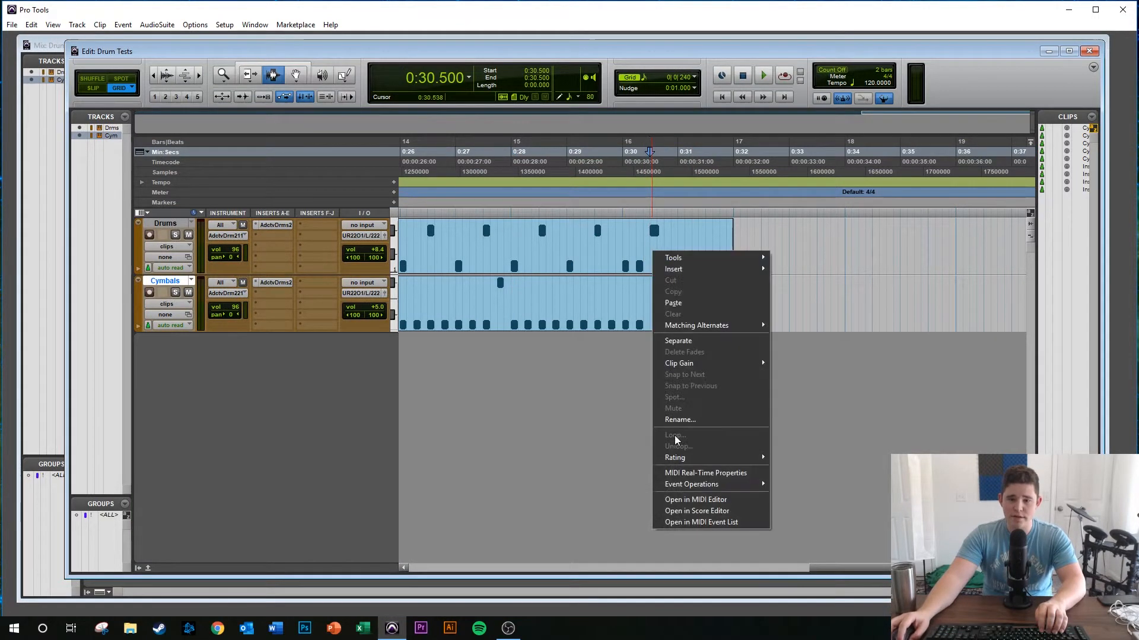
left_click(676, 496)
key("t")
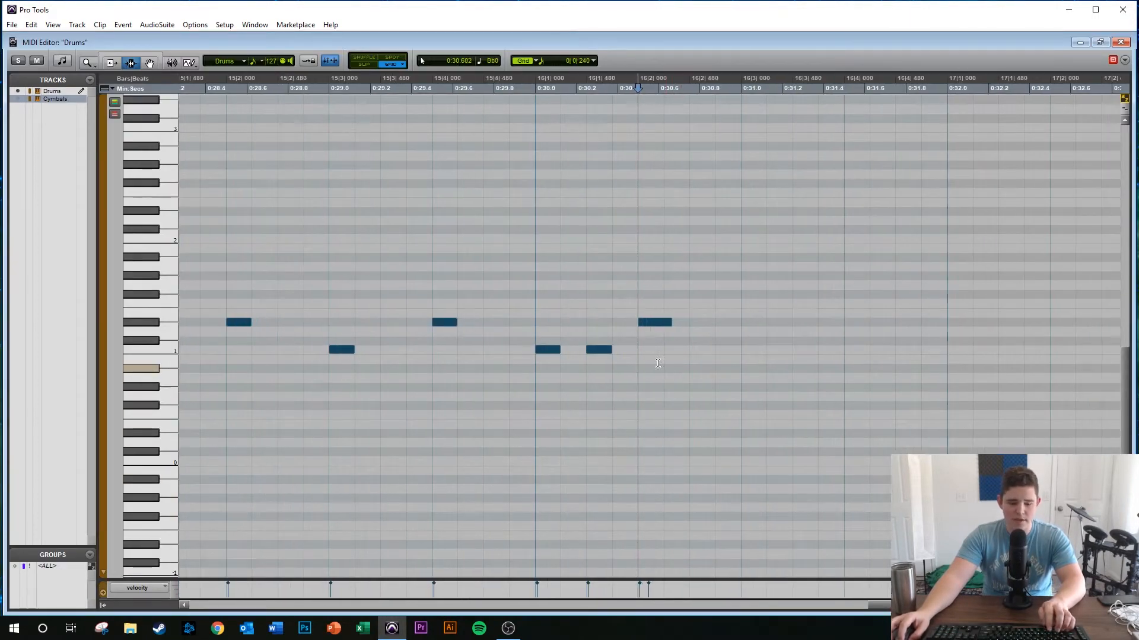
- Draw two C1 kick notes in the Drums clip, one at 16|2|480 and one at 16|3|000
key("F10")
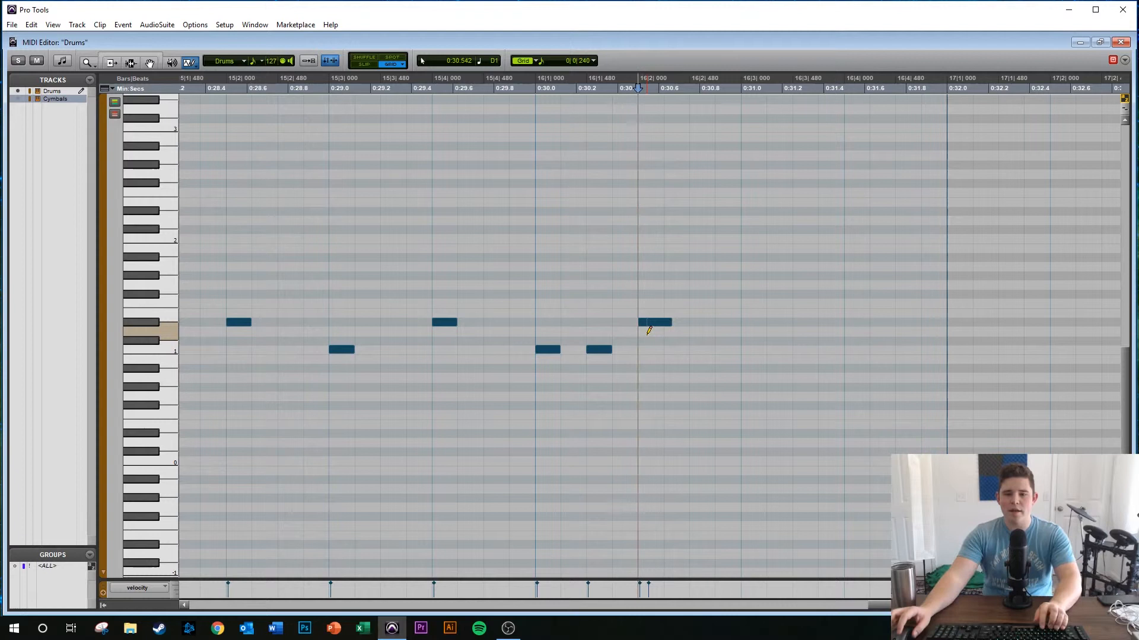
left_click_drag(648, 323, 667, 324)
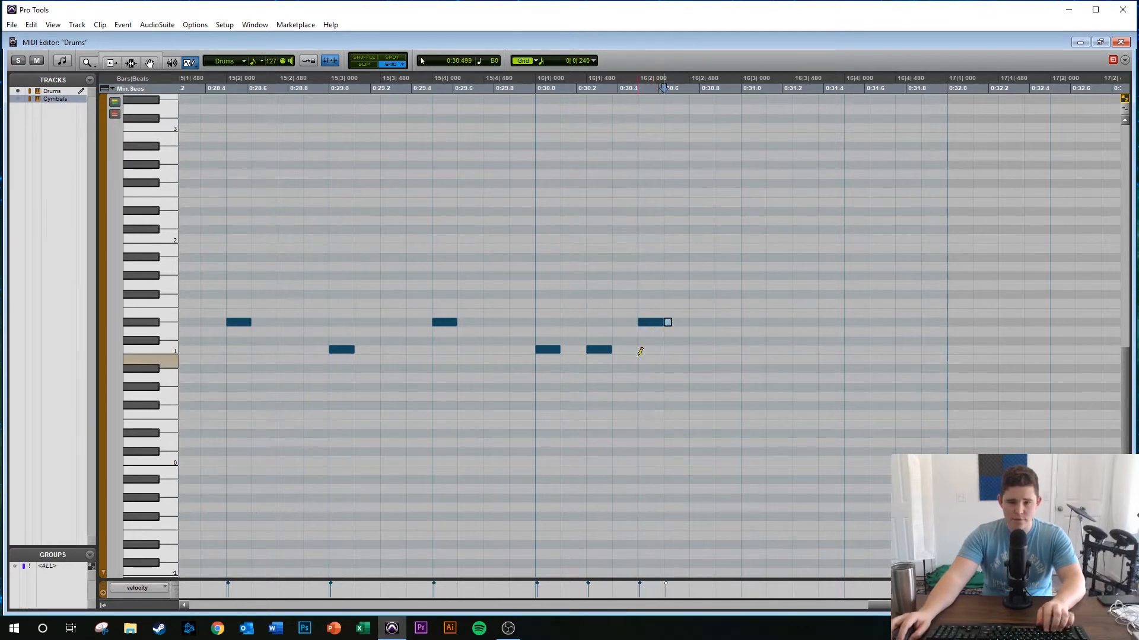
key("ctrl+z")
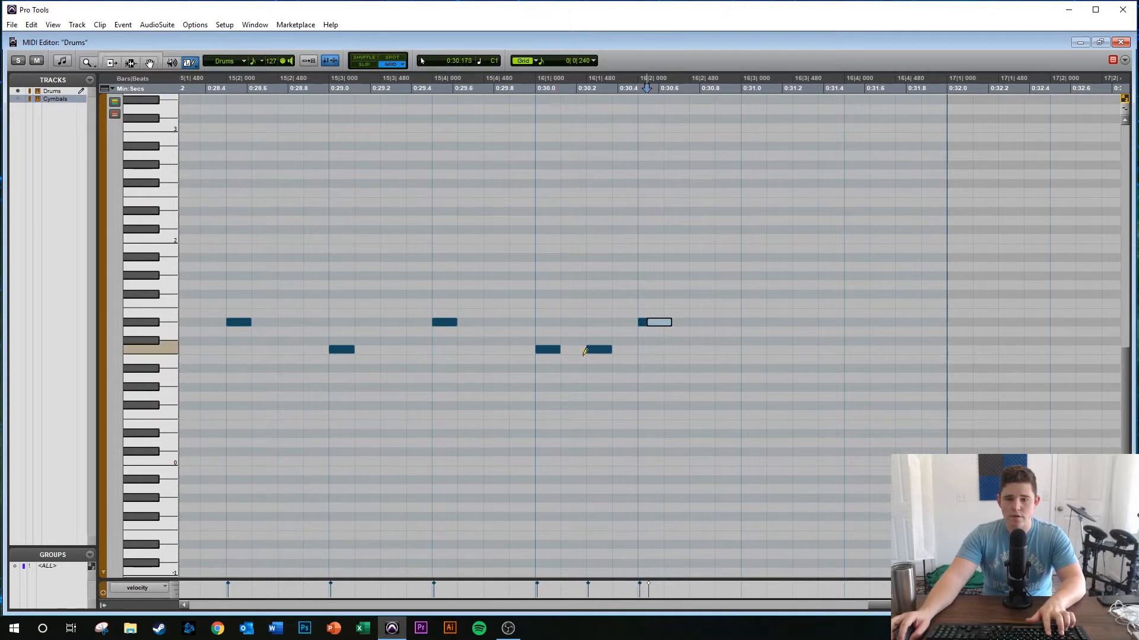
left_click(703, 349)
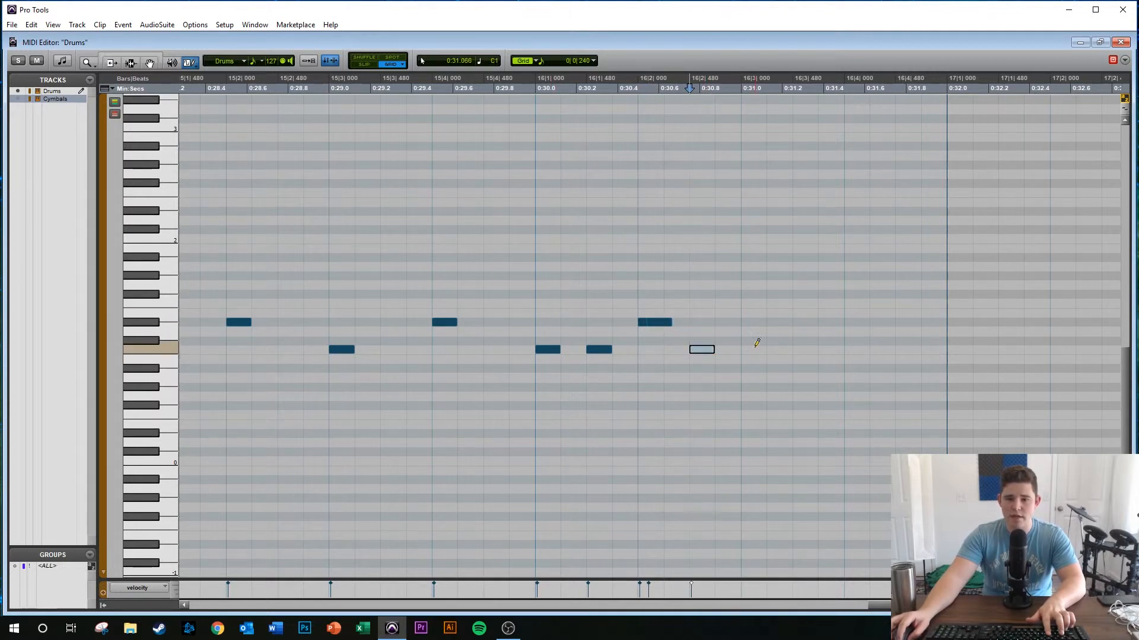
left_click(752, 349)
- Play the Drums clip from 16|1 to check the new kick notes
key("F6")
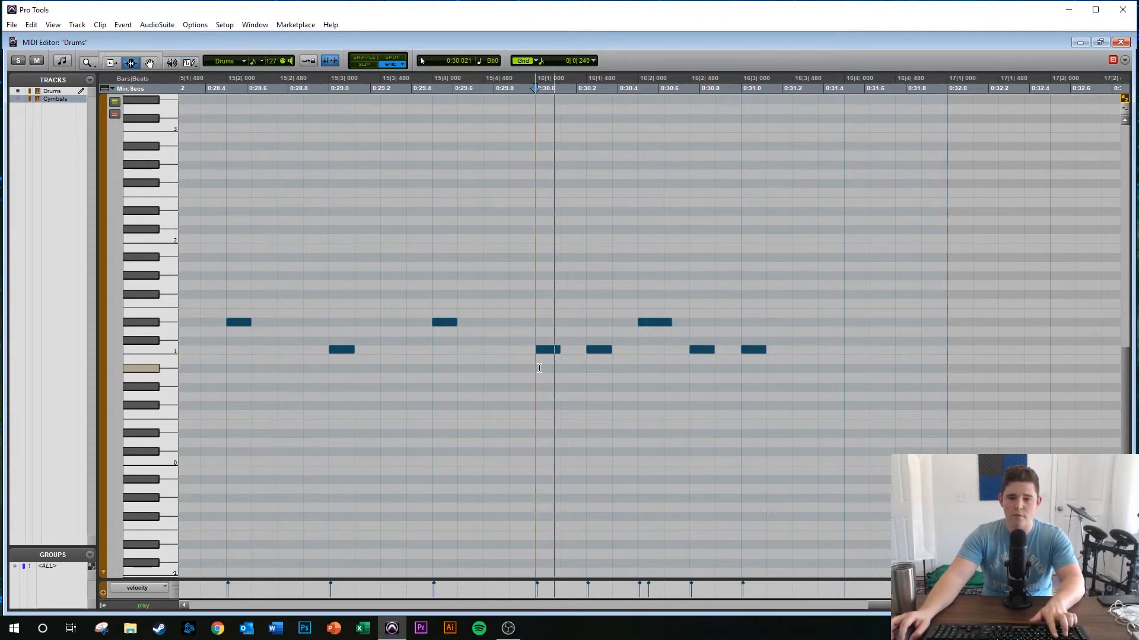
key("space")
key("space")
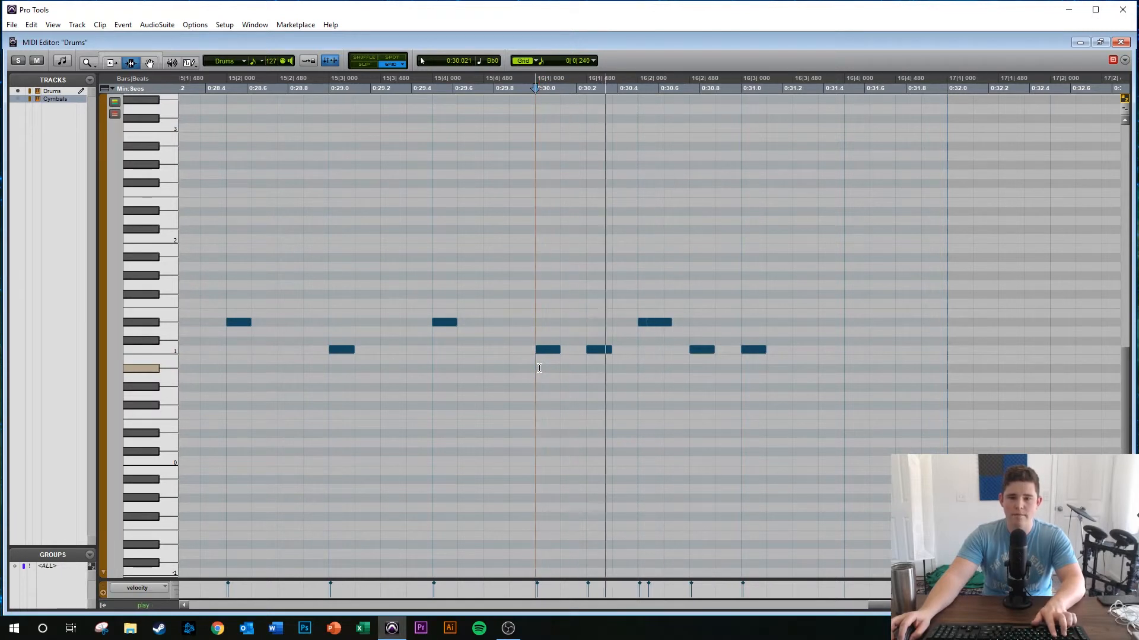
key("space")
- Draw an Eb1 snare note at 16|3|480 and, in Slip mode, a second one slightly behind it
key("F10")
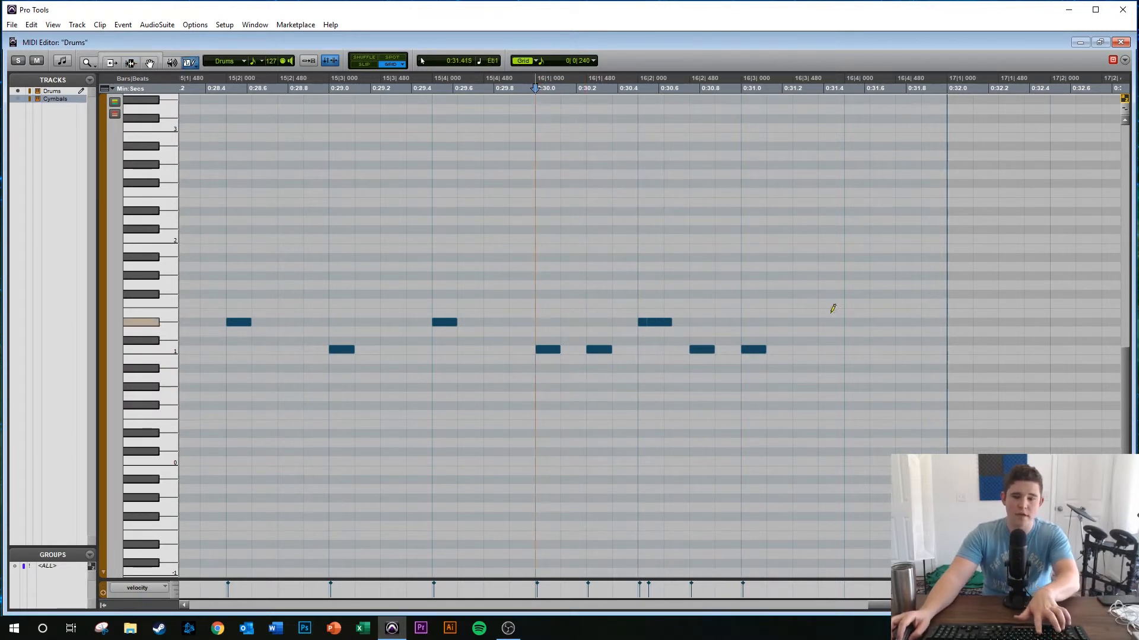
left_click(829, 322)
left_click(359, 64)
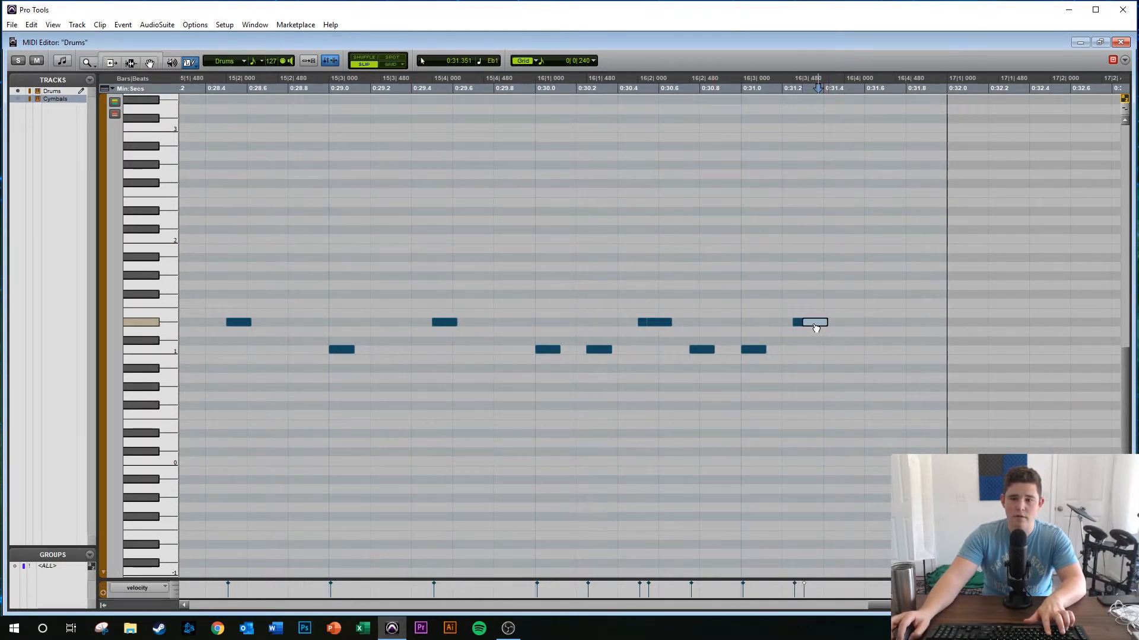
- Play from just after 15|4 to check the doubled snare hit in the fill
key("F7")
left_click(463, 378)
key("space")
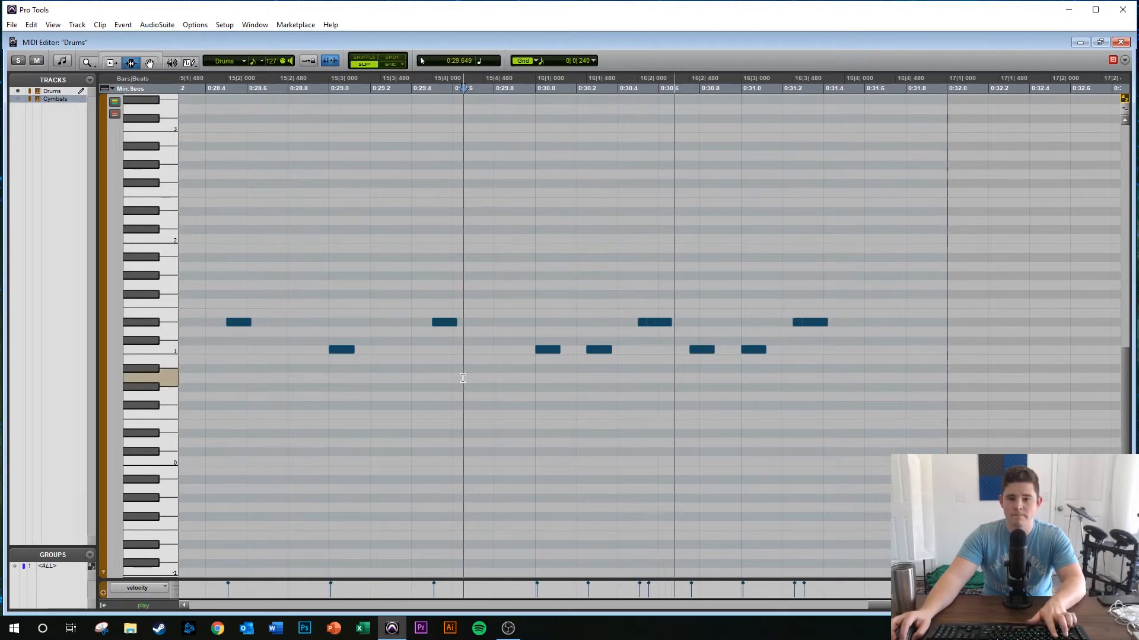
key("space")
- Return to Grid mode and draw two C1 kick notes at 16|4|000 and 16|4|480
key("F10")
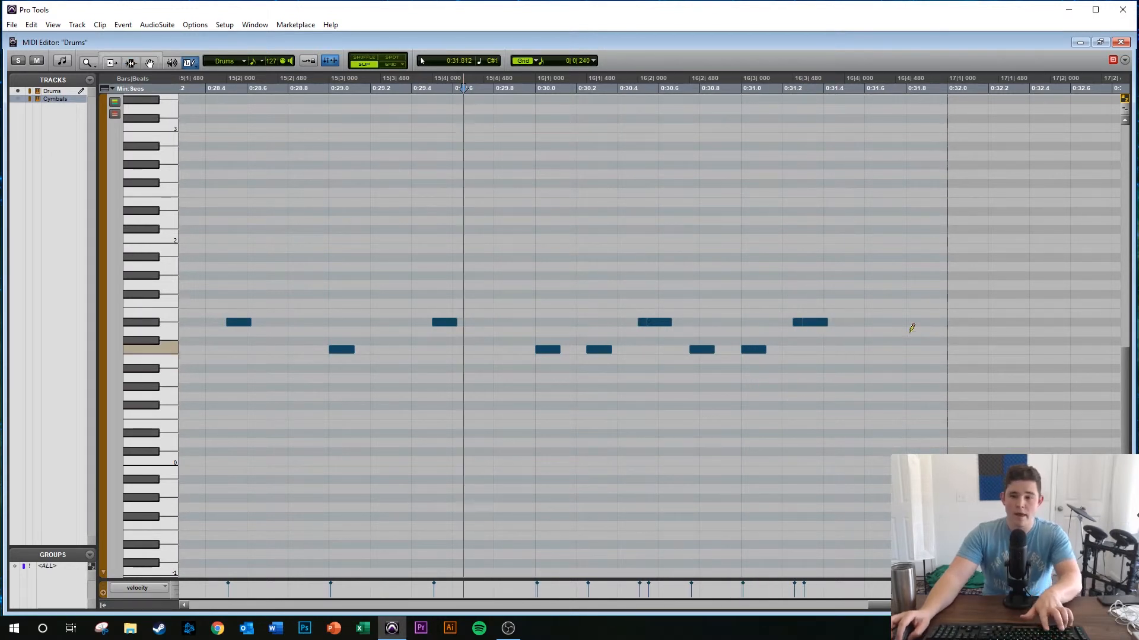
left_click(390, 64)
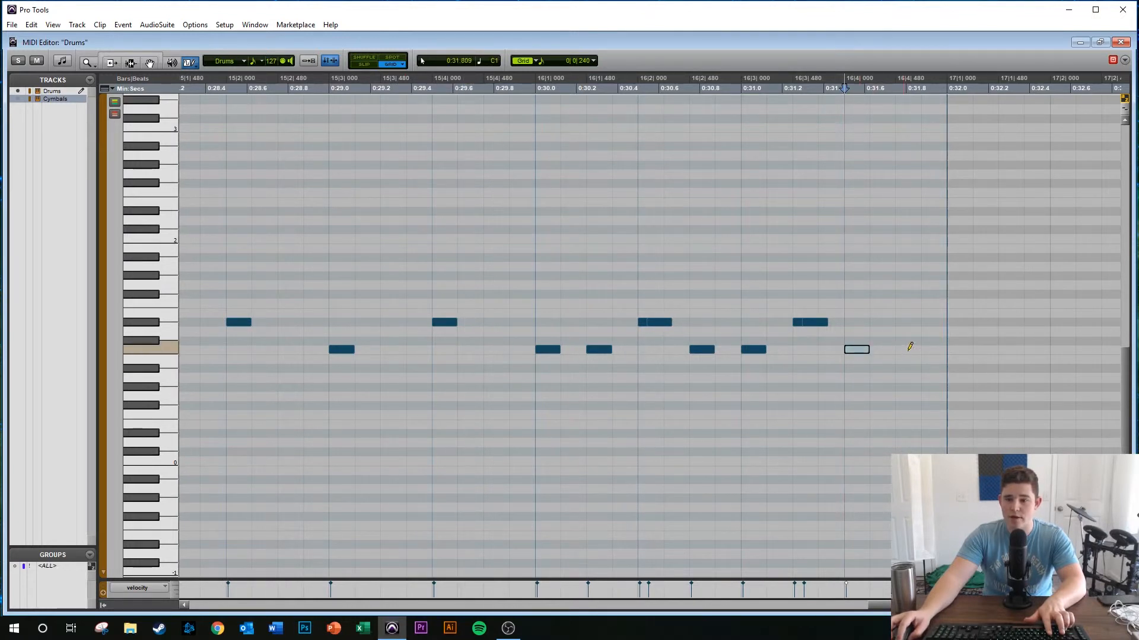
left_click(909, 349)
- Play from 15|3 through bar 16 to check the complete drum fill
scroll(814, 371, "right", 1)
key("F7")
left_click(304, 382)
key("space")
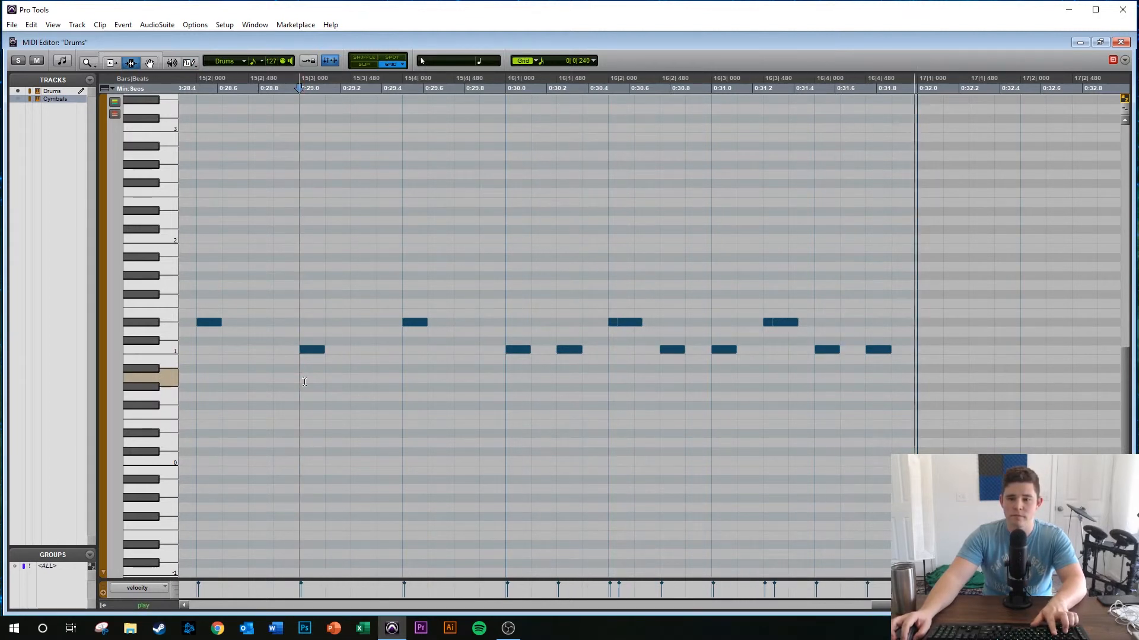
- Close the MIDI Editor and paste a copy of the bar 9 Drums clip at the start of bar 17
left_click(1121, 42)
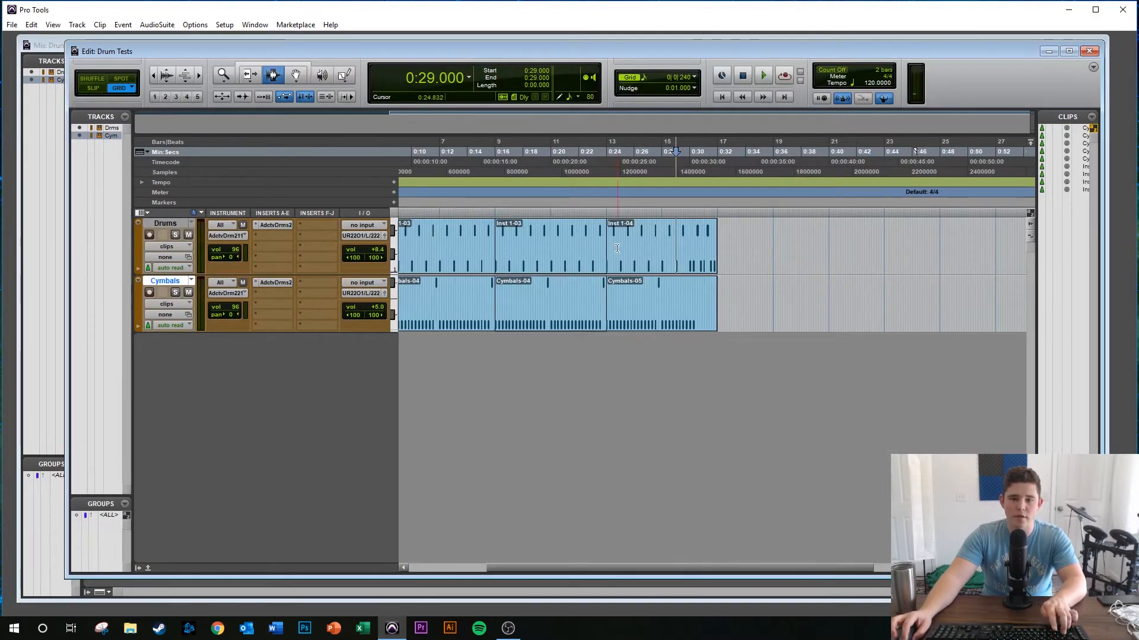
triple_click(537, 237)
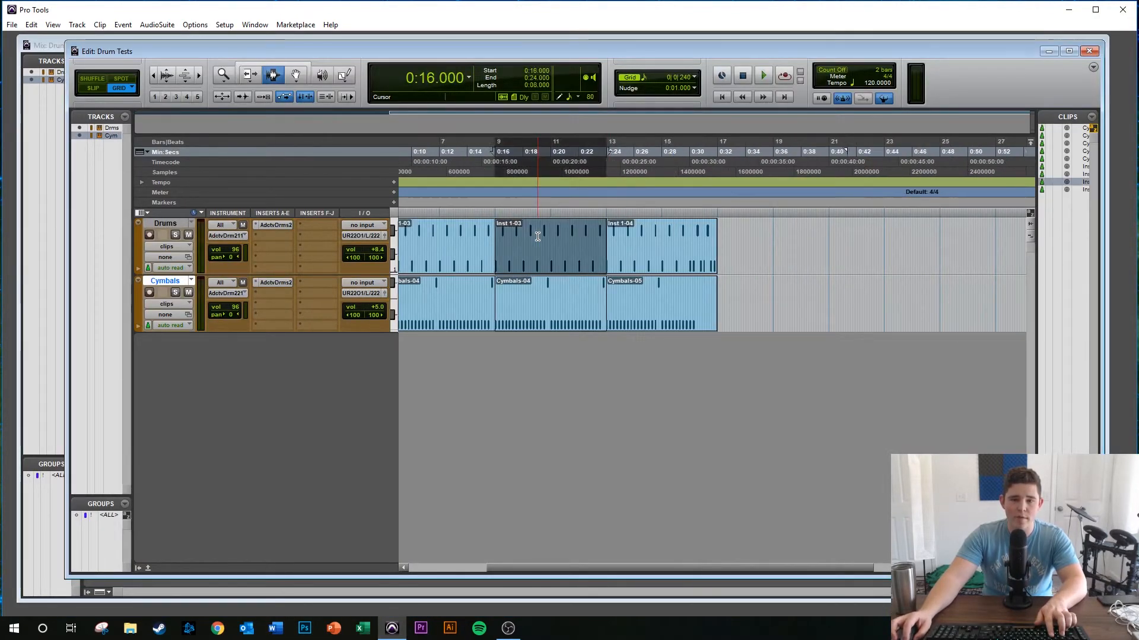
left_click(756, 300)
double_click(532, 243)
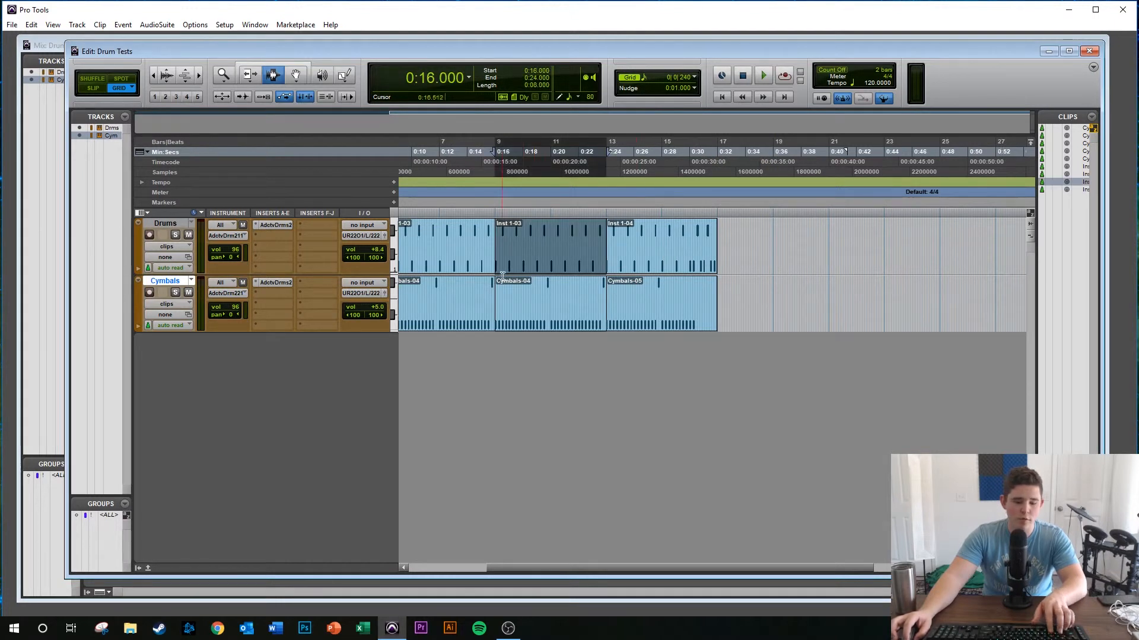
left_click(717, 247)
key("ctrl+]")
key("ctrl+]")
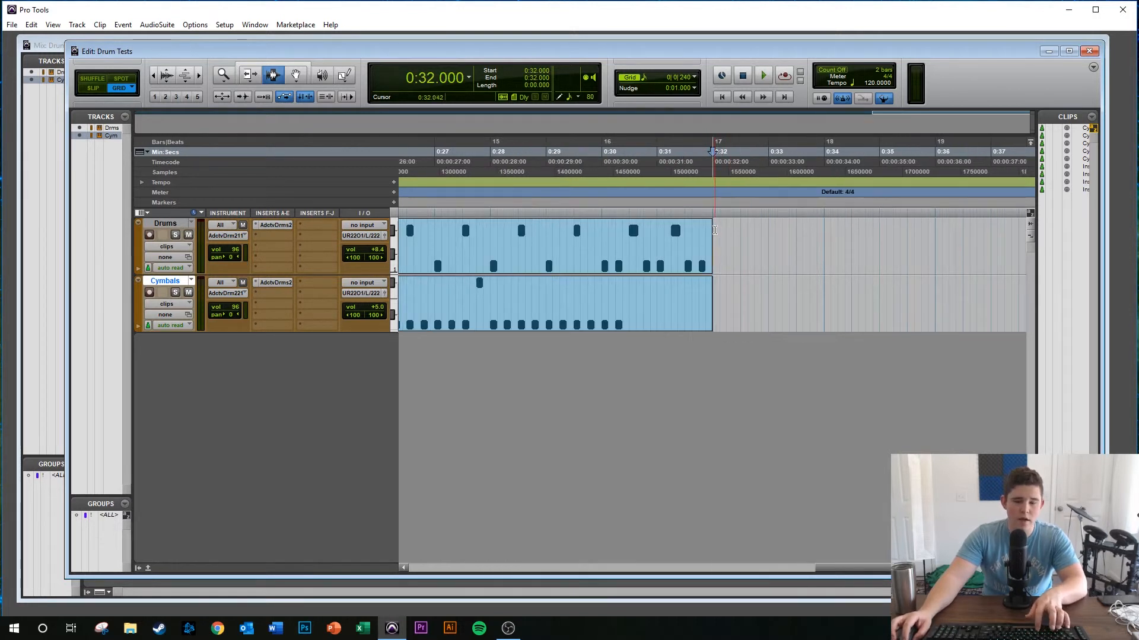
key("ctrl+v")
key("ctrl+[")
- Play from 0:29.250 to check the fill leading into the pasted Drums clip
left_click(607, 303)
key("space")
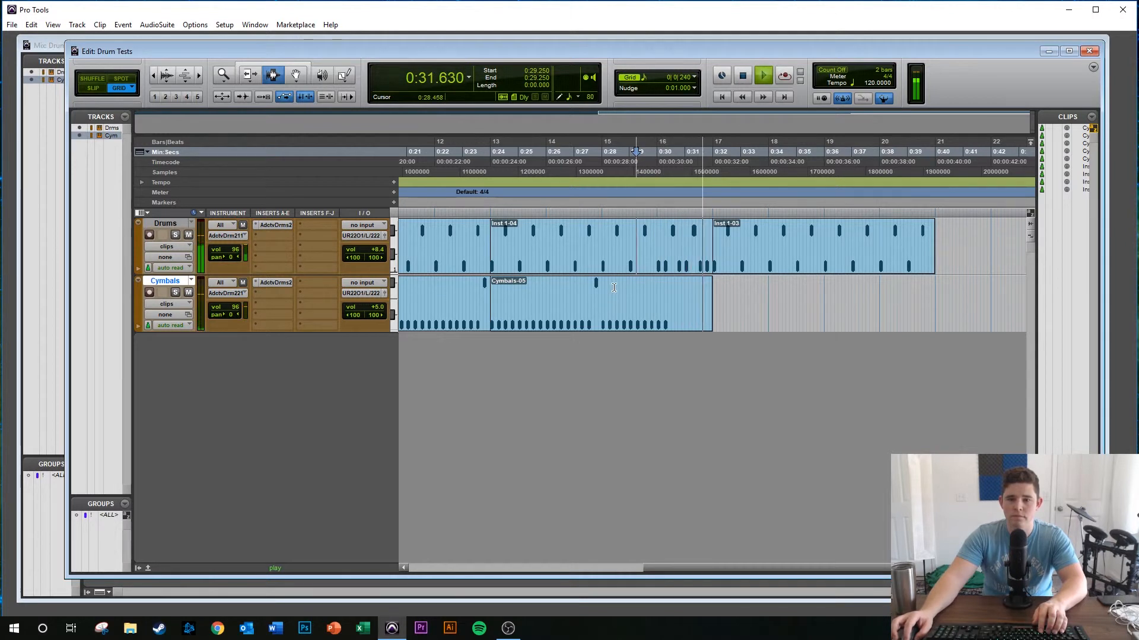
key("space")
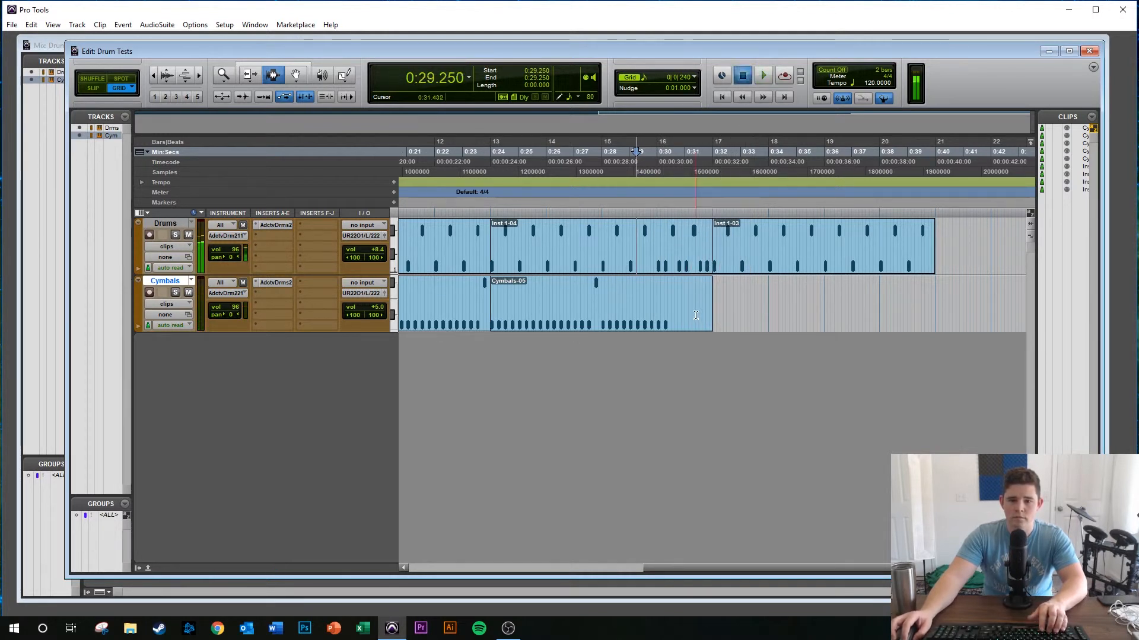
- Copy the Cymbals clip that starts at bar 9 and paste it at bar 17 on the Cymbals track
double_click(461, 317)
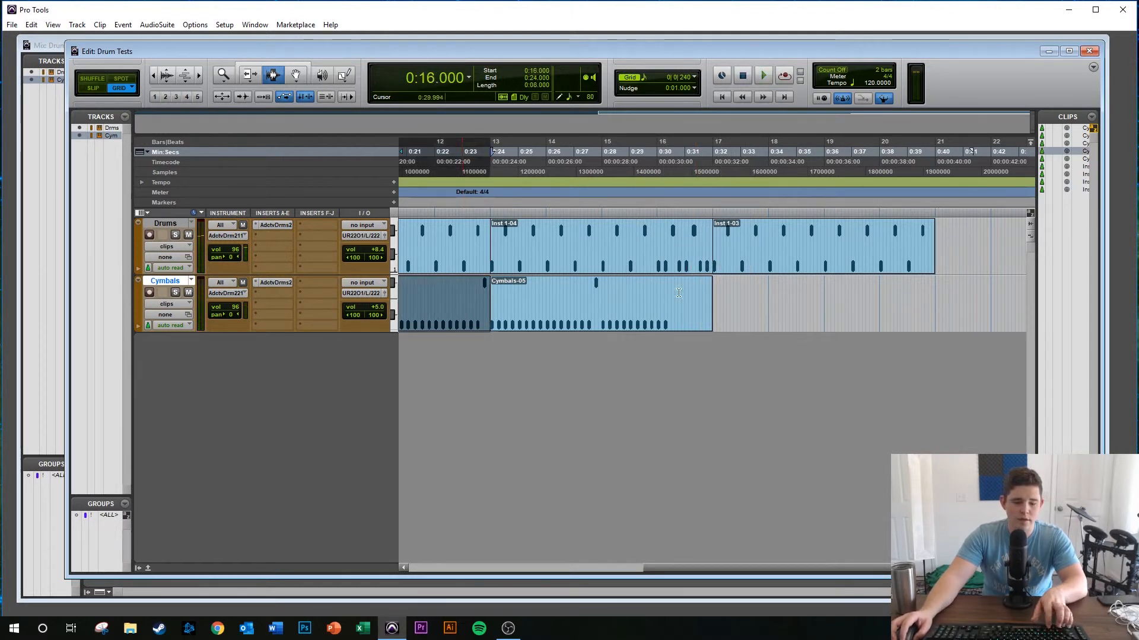
left_click(711, 313)
key("ctrl+v")
- Play from 0:30.625 to check the transition into bar 17 with the pasted cymbals
left_click(671, 303)
key("space")
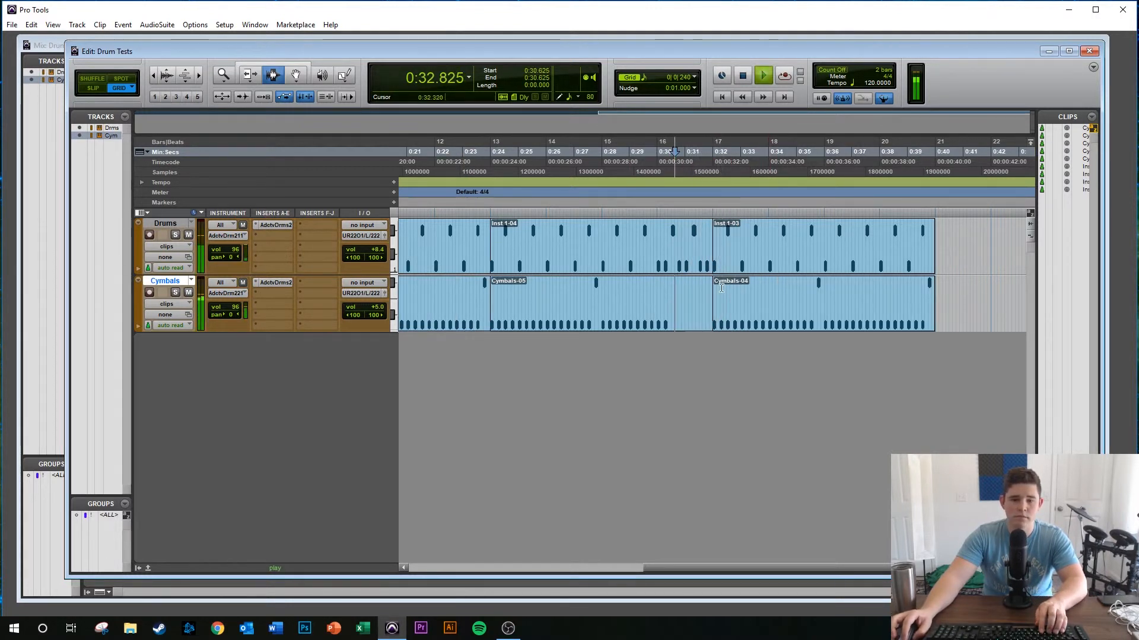
key("space")
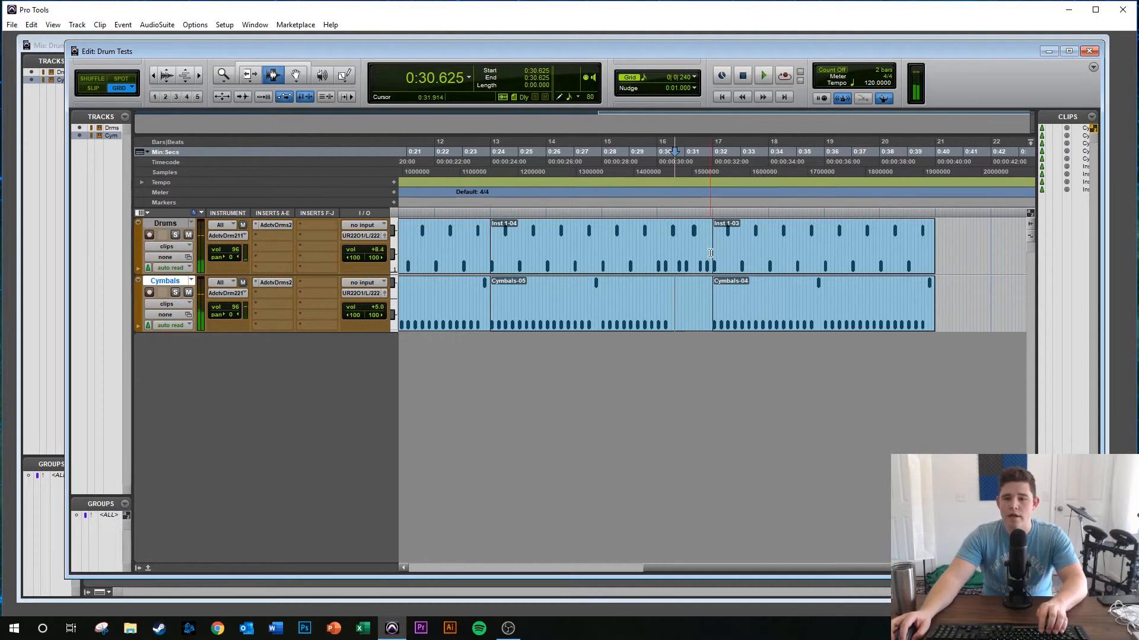
- Review the clip arrangement around bar 17 and play the groove and fill from 0:27.500
scroll(711, 253, "down", 1)
scroll(709, 253, "left", 3)
scroll(706, 254, "right", 4)
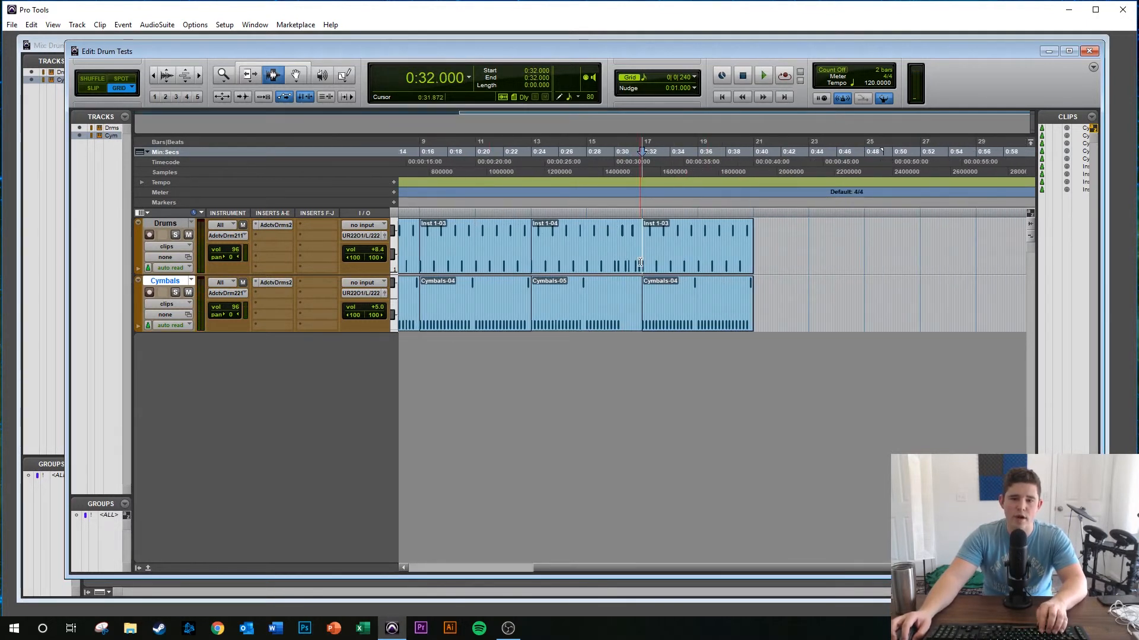
scroll(617, 271, "down", 1)
scroll(623, 259, "up", 2)
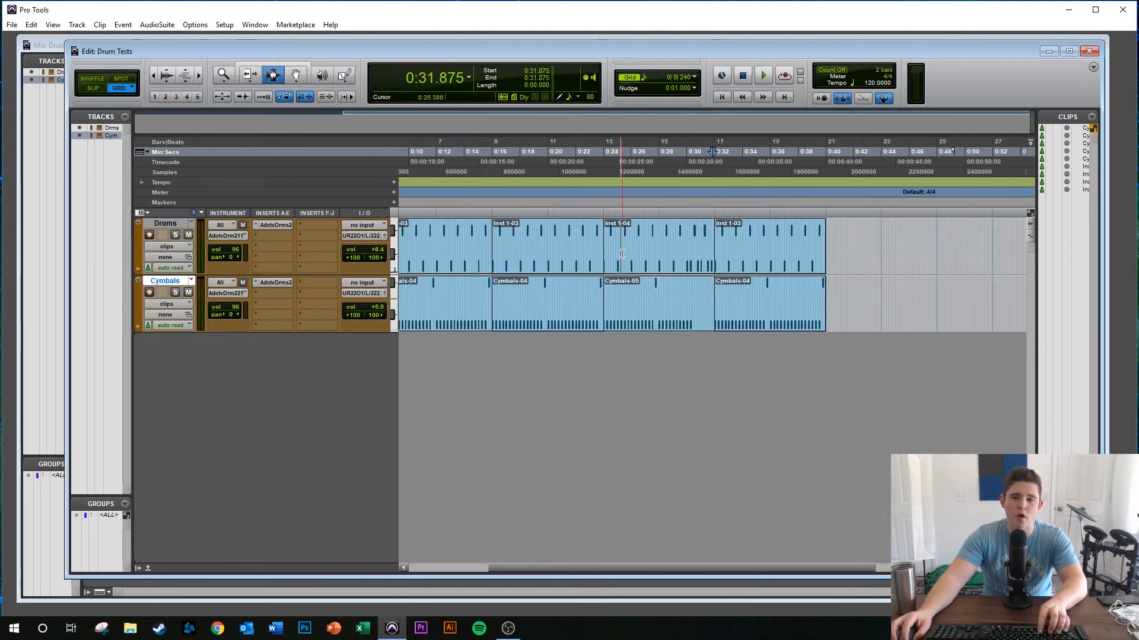
key("space")
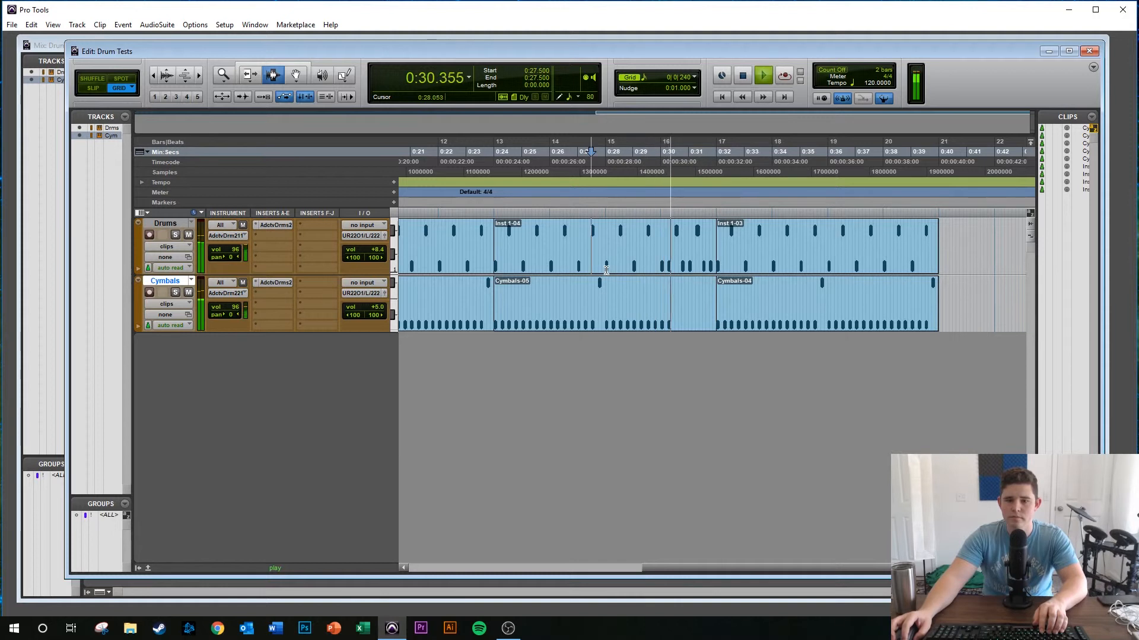
key("space")
- Open the Drums clip at bar 17 in the MIDI Editor and try a Bb1 note at 17|1|000
left_click(711, 243)
scroll(725, 244, "up", 1)
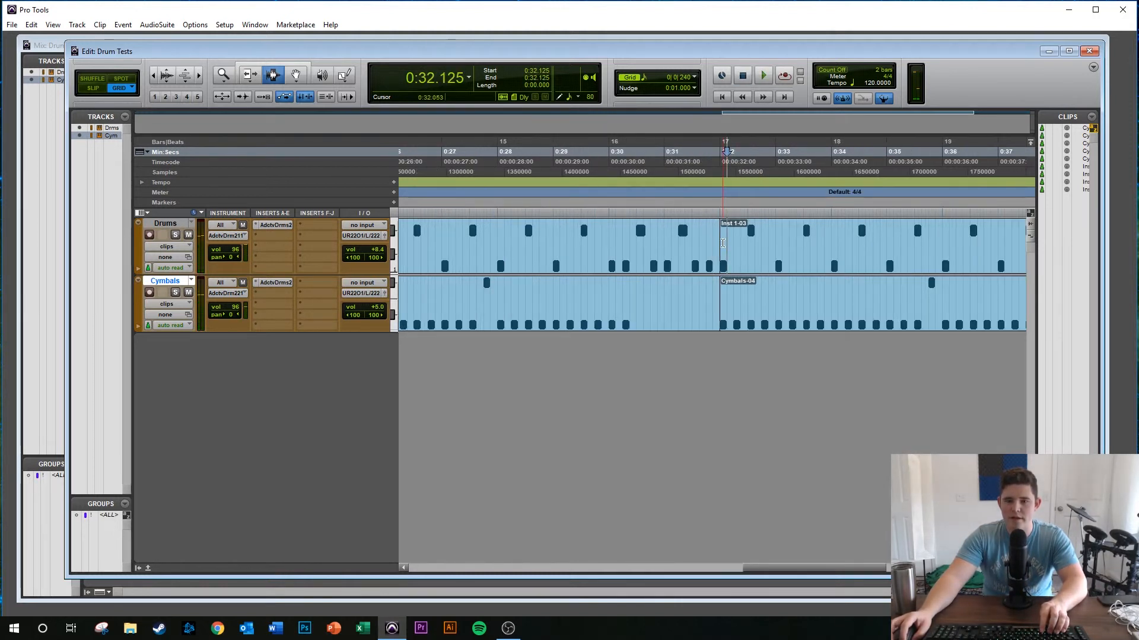
right_click(722, 243)
left_click(791, 489)
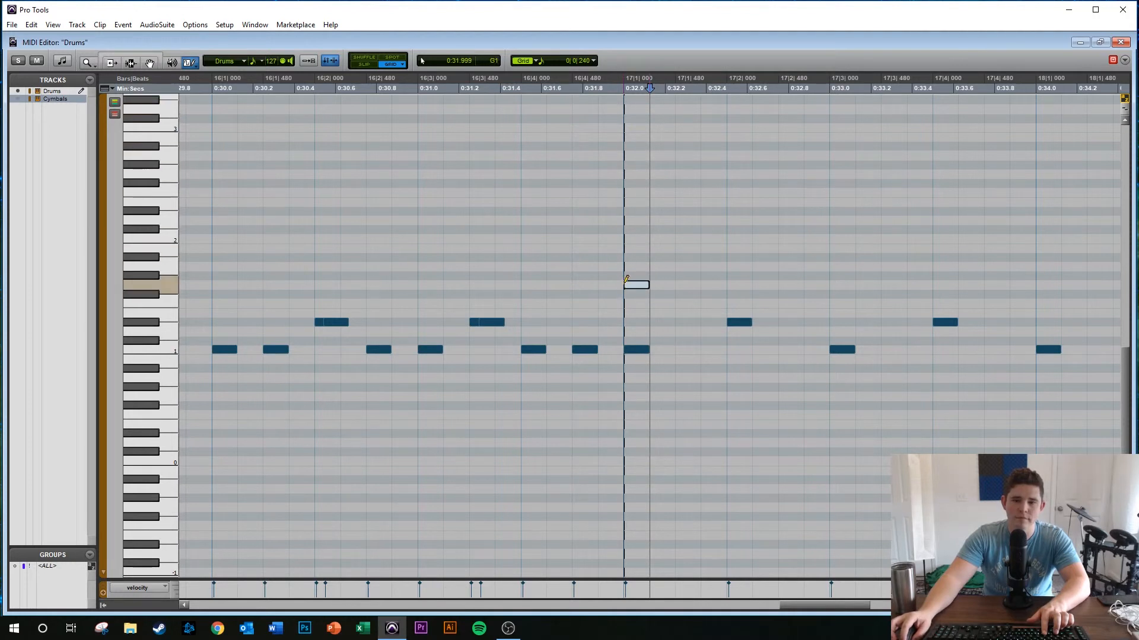
left_click(628, 257)
- Play from 16|3 to hear the added Bb1 note at the start of bar 17
key("F7")
left_click(416, 290)
key("space")
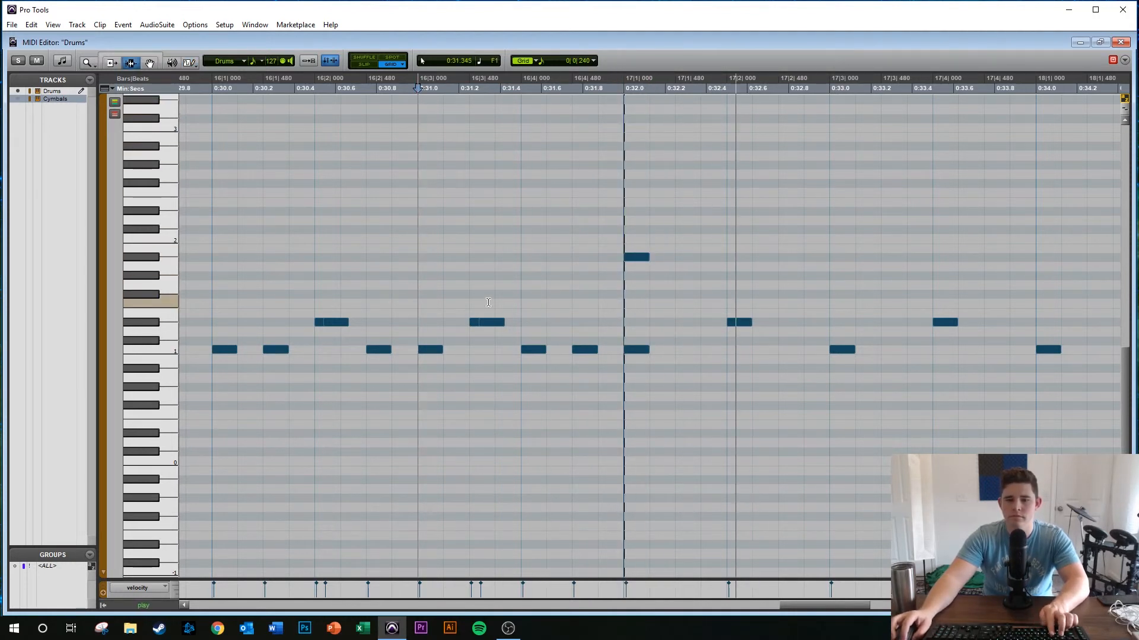
key("r")
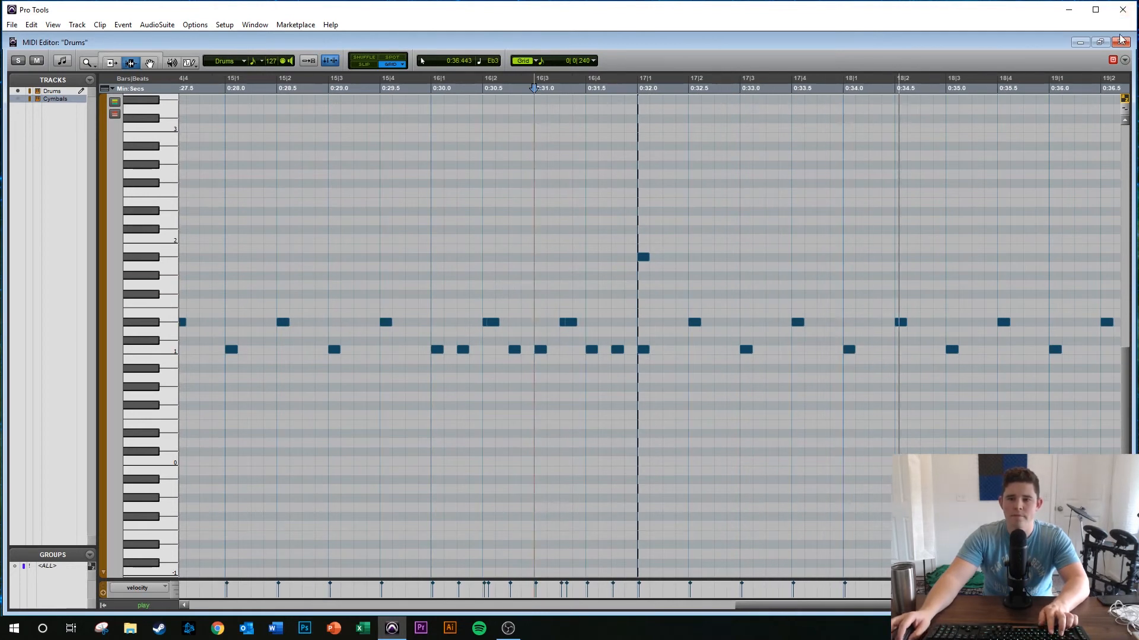
- Delete the Bb1 note at 17|1 and close the Drums MIDI Editor
key("F8")
left_click(643, 258)
key("Delete")
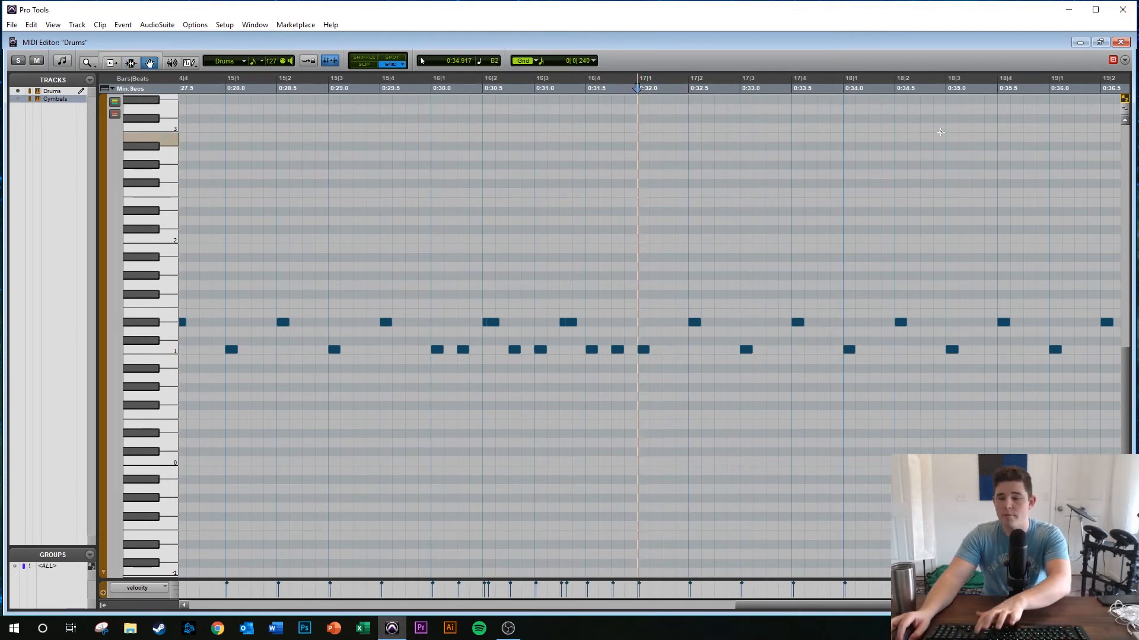
left_click(1121, 42)
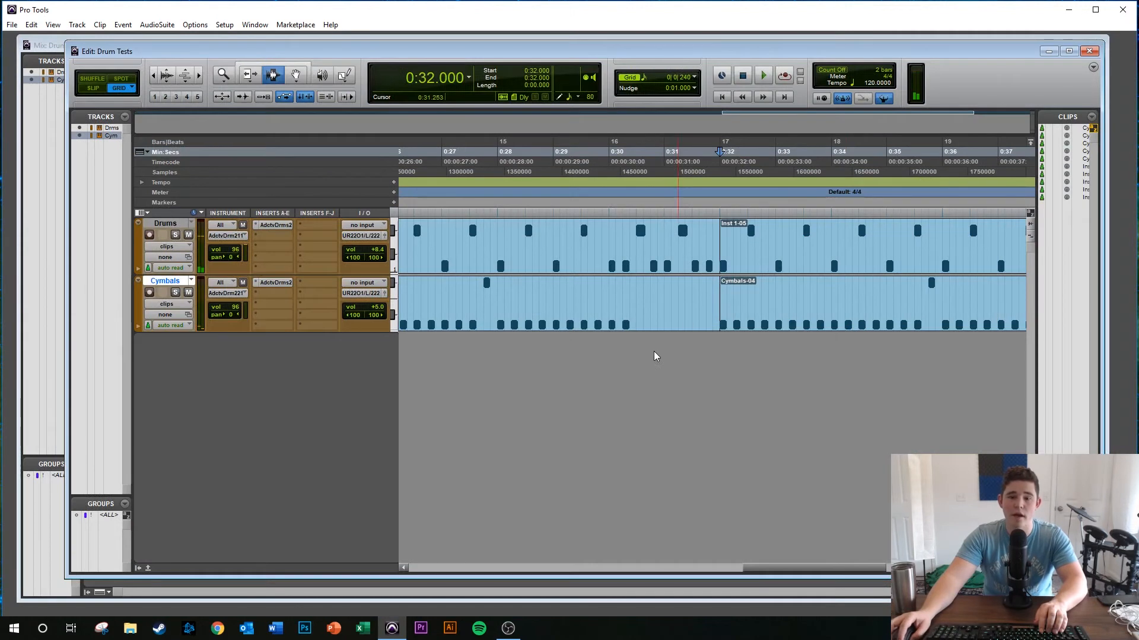
- Open the Cymbals clip at bar 17 in the MIDI Editor and add a Bb1 note at 17|1
right_click(721, 291)
left_click(795, 541)
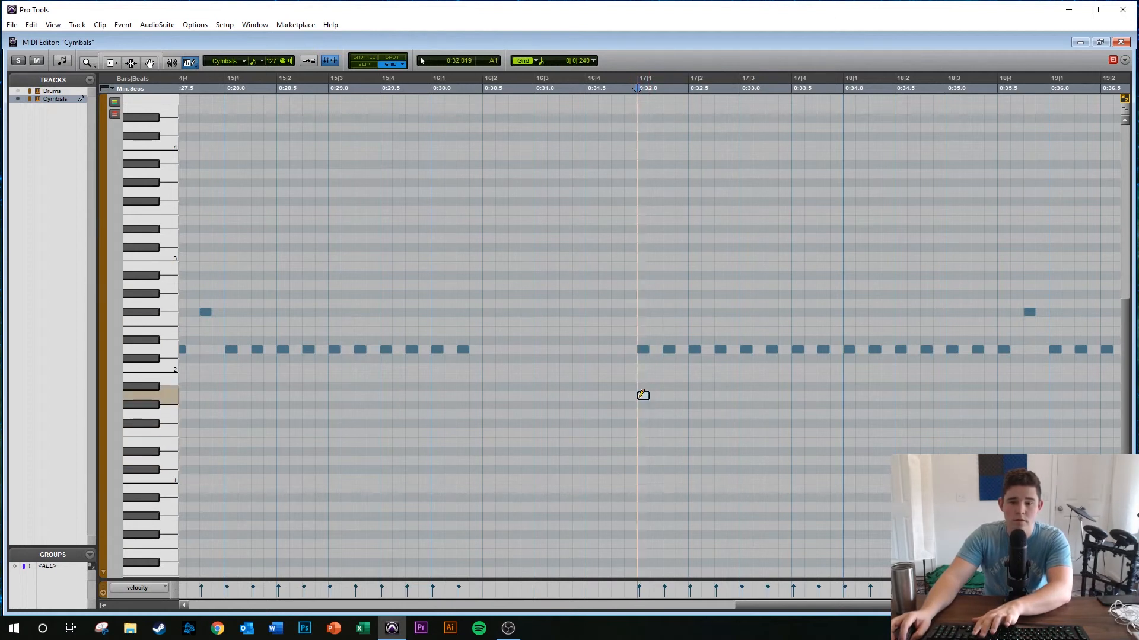
left_click(642, 384)
key("F6")
key("F8")
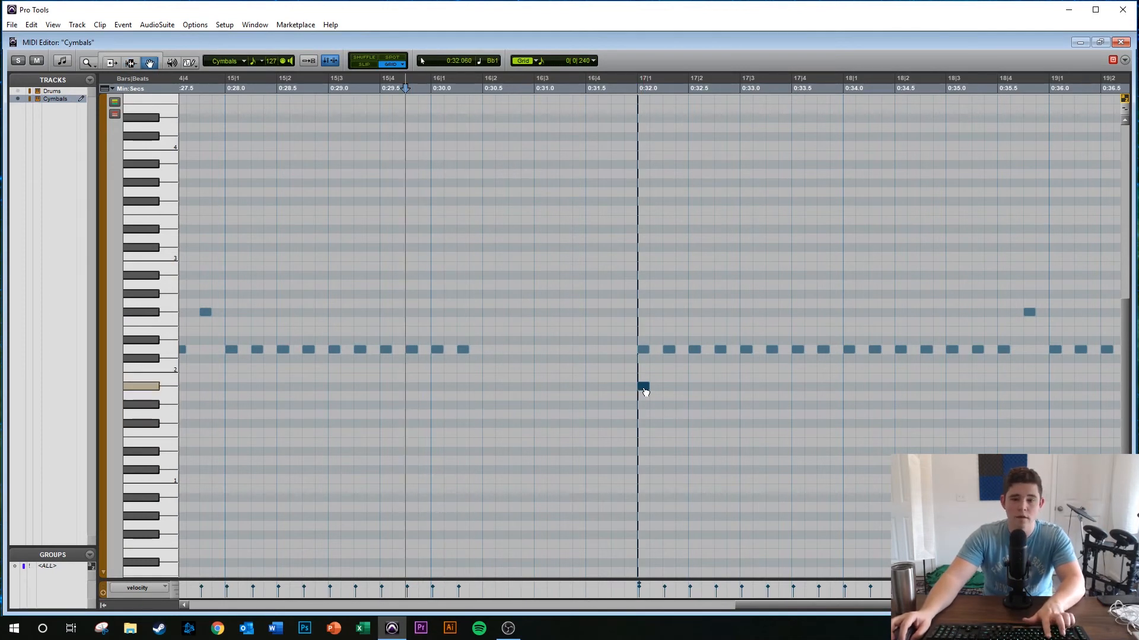
- Set the default note velocity to 90, redraw the Bb1 note at 17|1 with it, and play the fill into bar 17
right_click(645, 391)
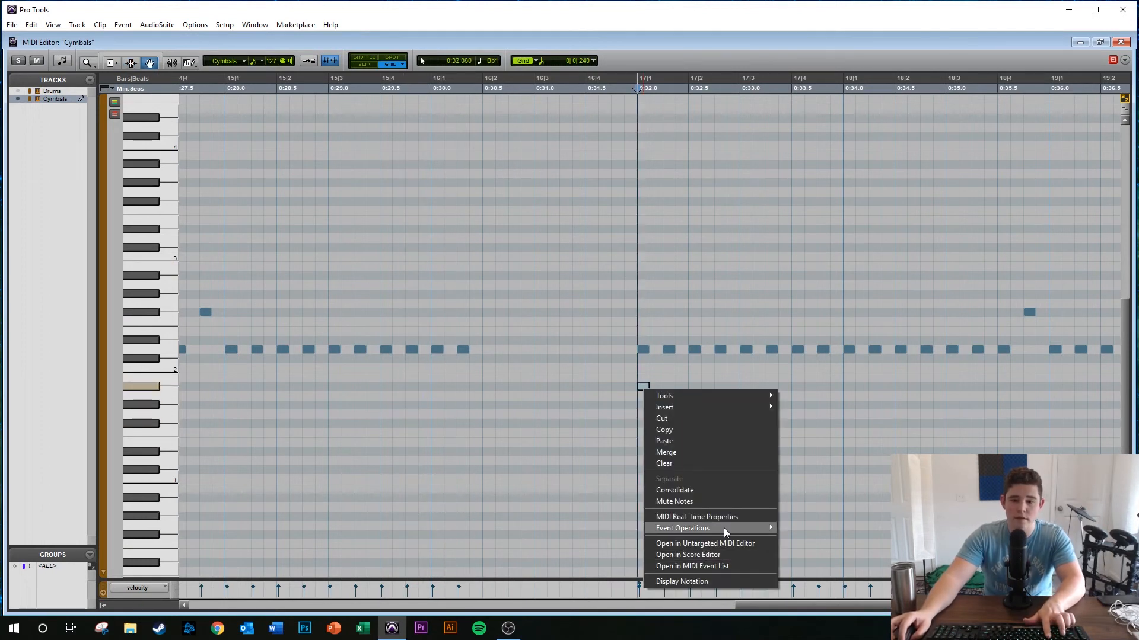
mouse_move(724, 527)
left_click(338, 224)
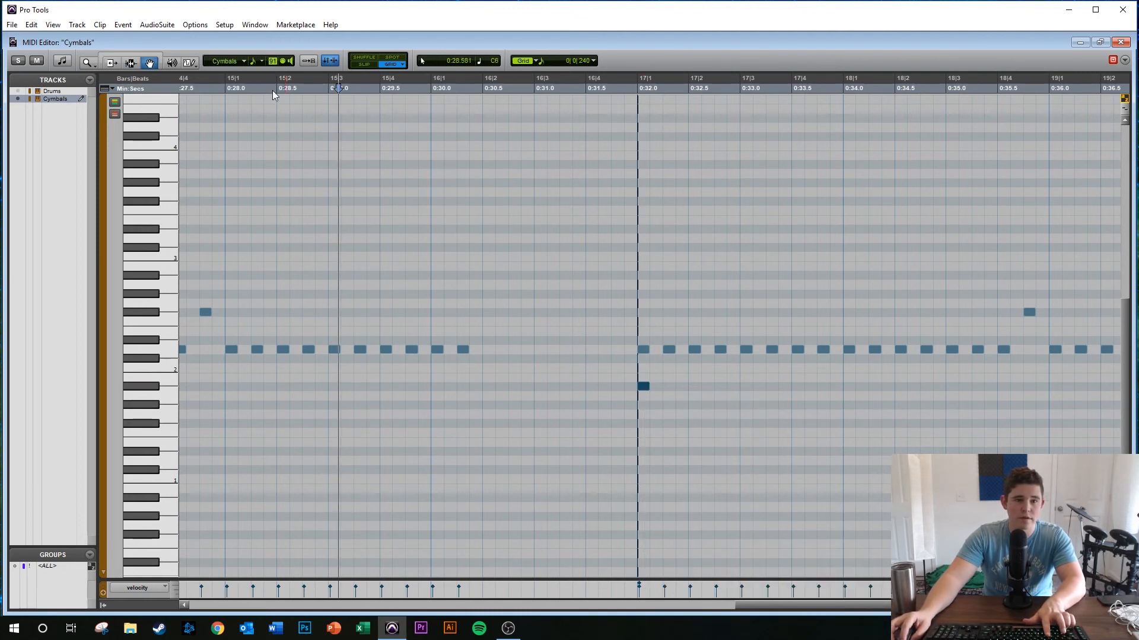
key("Delete")
key("F10")
left_click(641, 384)
key("space")
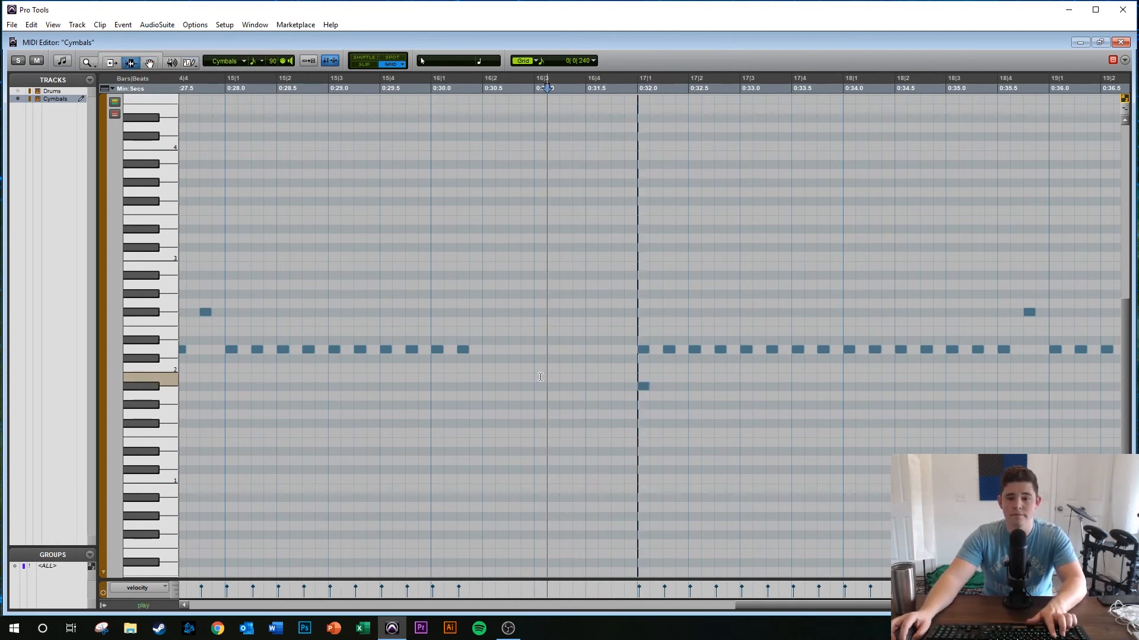
- Delete the D2 cymbal note at 17|1, leaving the Bb1 note on that beat
key("F7")
key("F8")
left_click(644, 350)
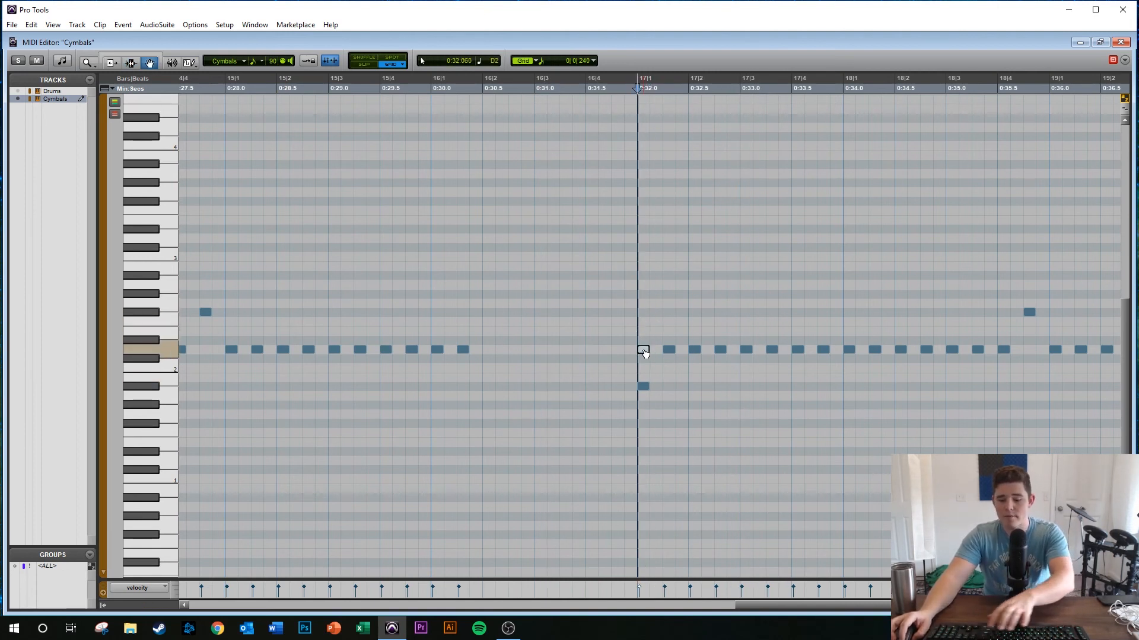
- Play from 15|4 to hear the transition into bar 17 and close the Cymbals MIDI Editor
key("F7")
left_click(554, 305)
key("space")
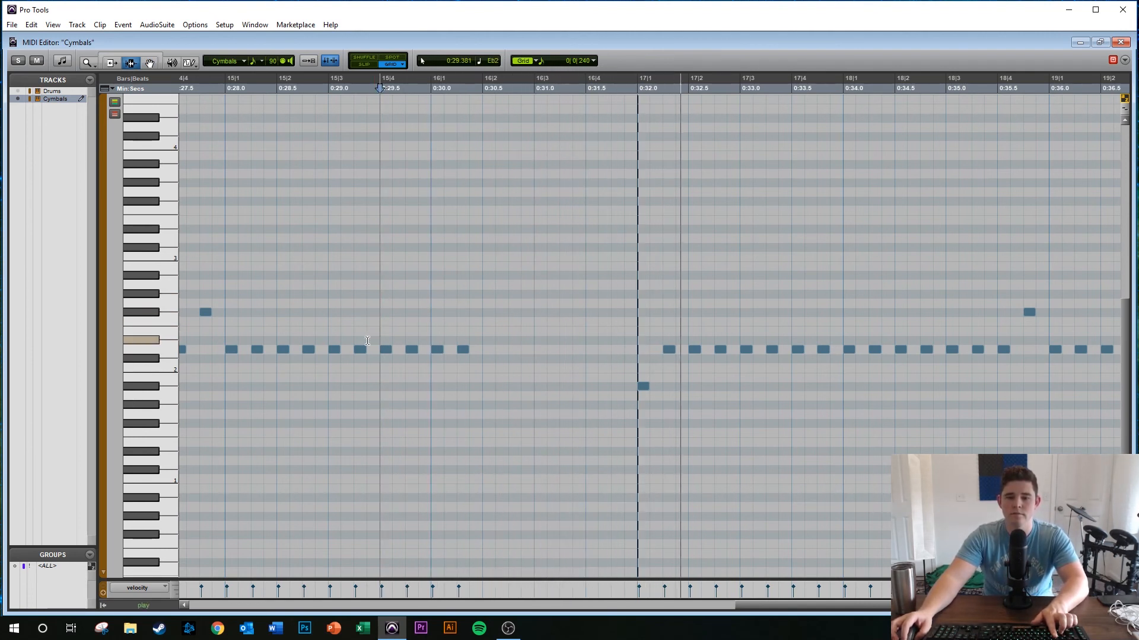
key("space")
left_click(1121, 43)
scroll(720, 320, "down", 1)
scroll(717, 292, "right", 1)
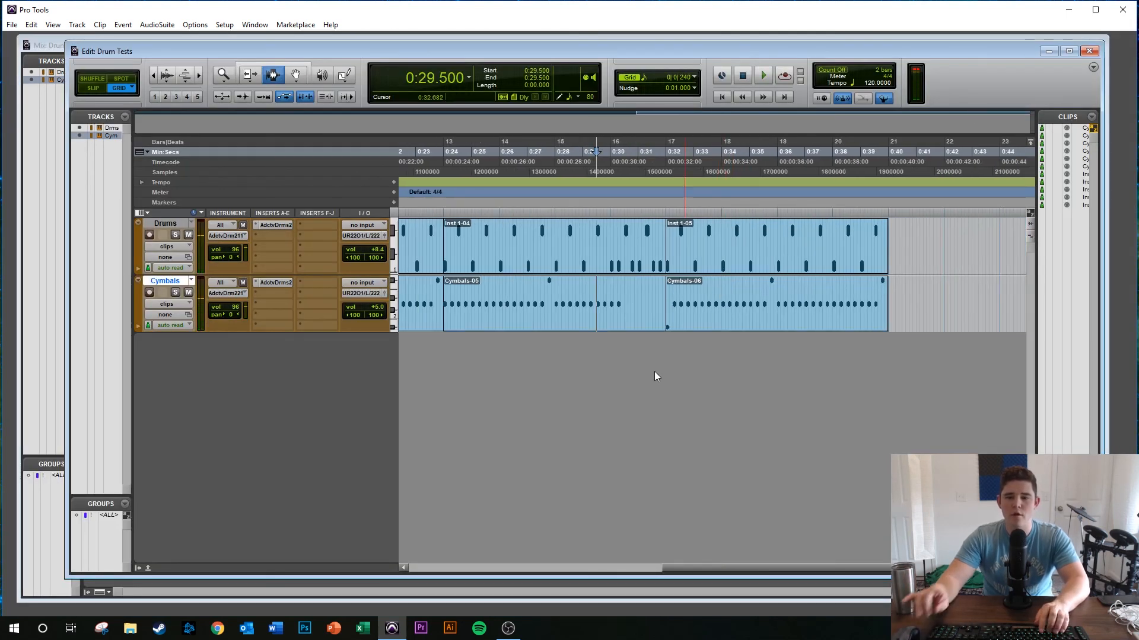